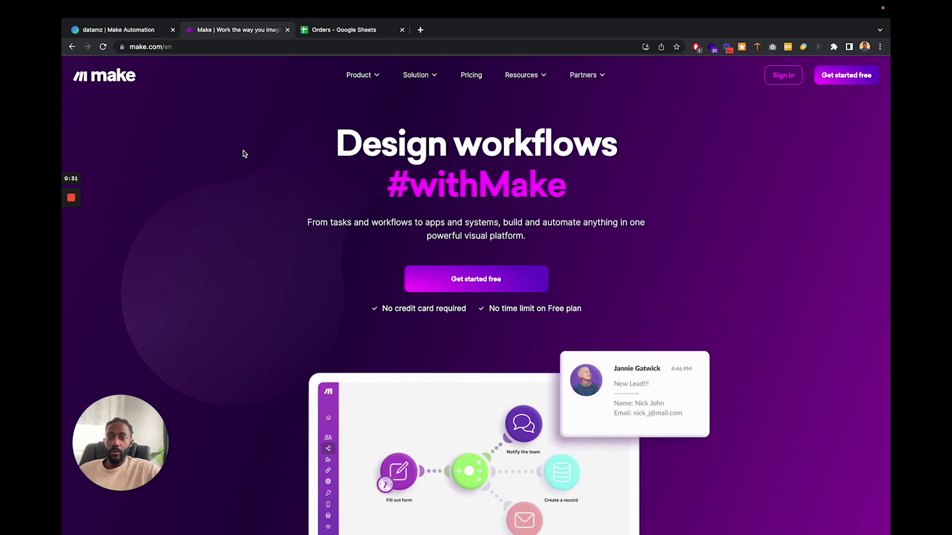
- Review Make's pricing plans, then sign in to the Make platform
mouse_move(435, 103)
left_click(470, 75)
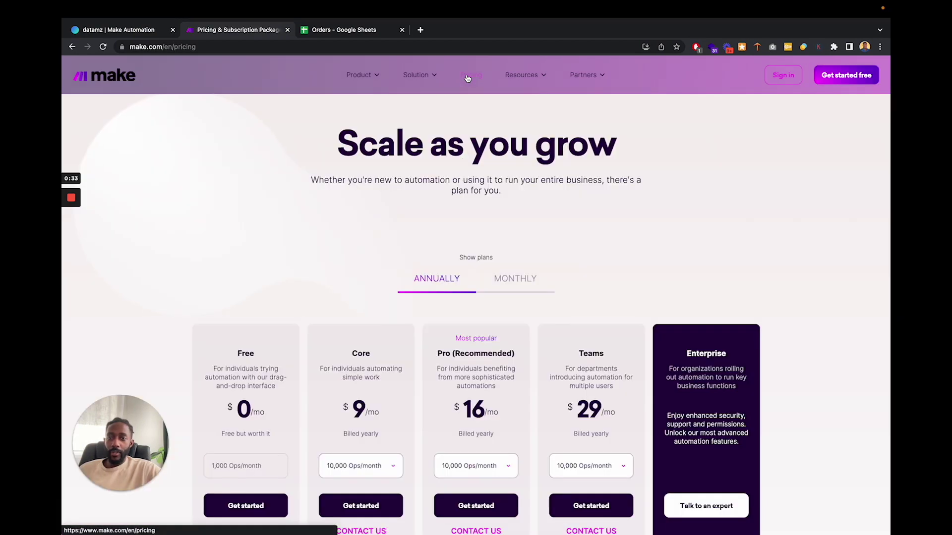
scroll(270, 280, "down", 3)
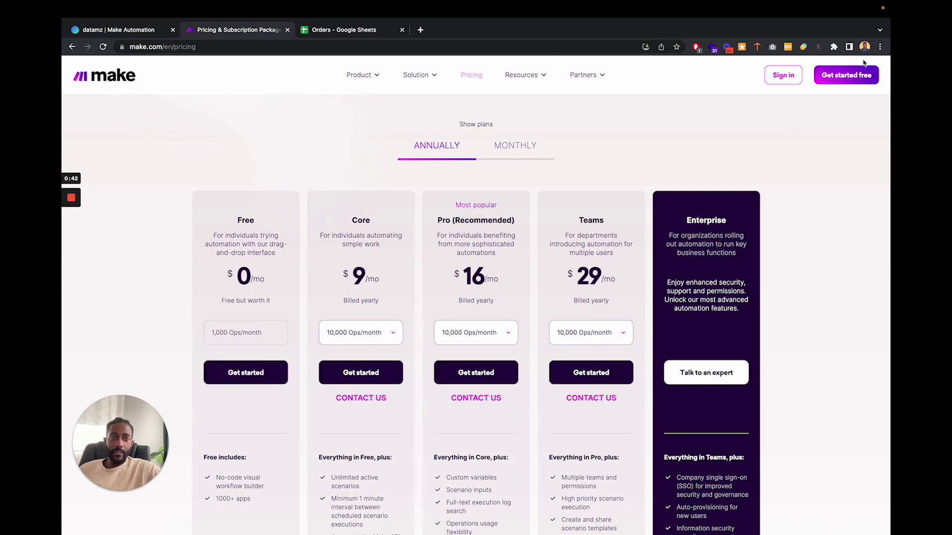
mouse_move(809, 68)
left_click(782, 119)
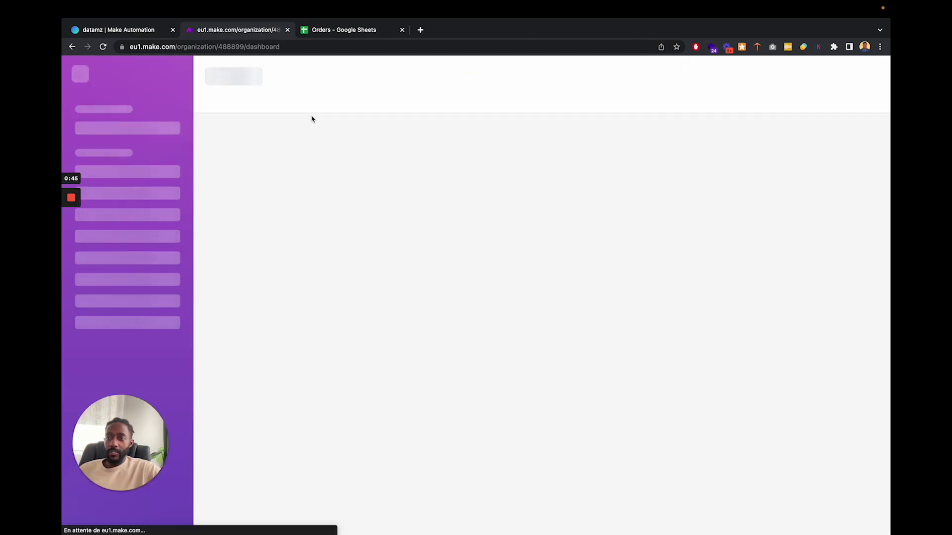
- Create a blank scenario from the Scenarios list, then switch to the Orders spreadsheet
left_click(128, 177)
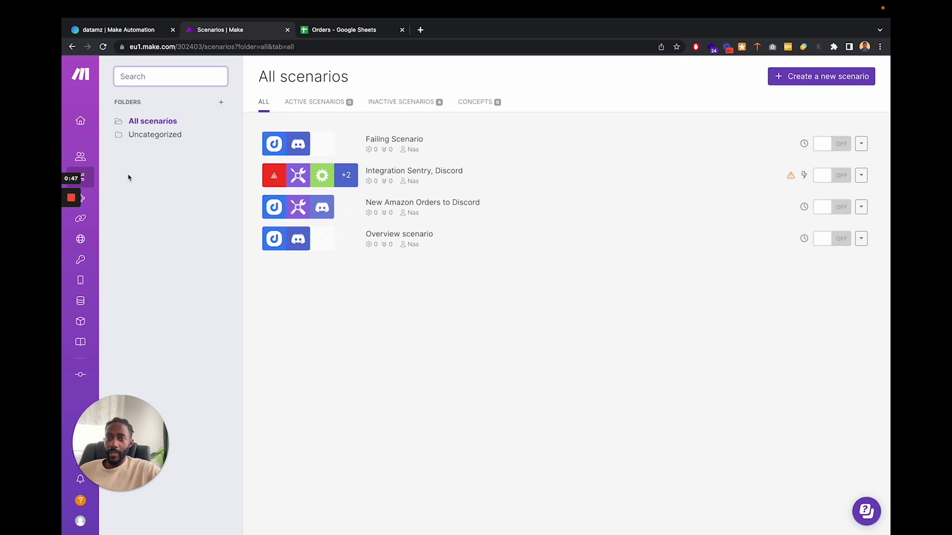
left_click(811, 77)
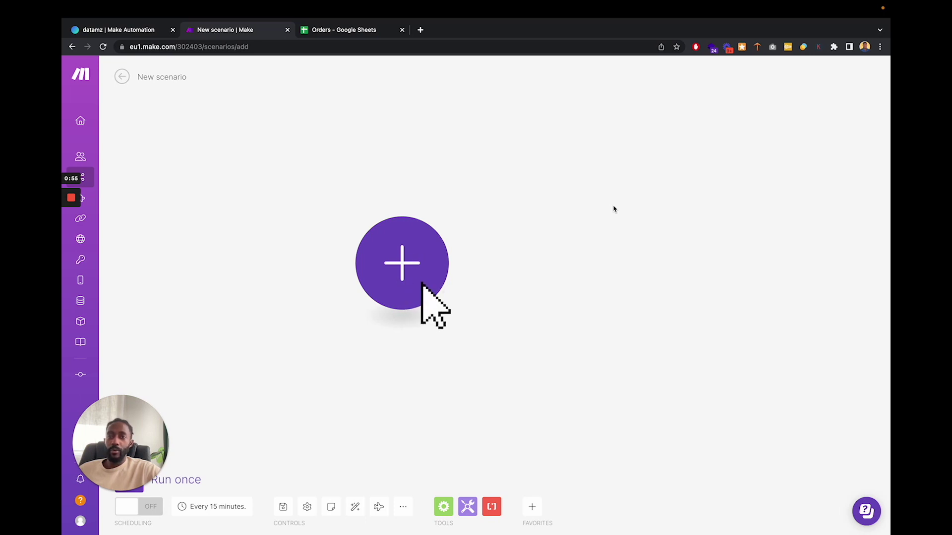
left_click(346, 33)
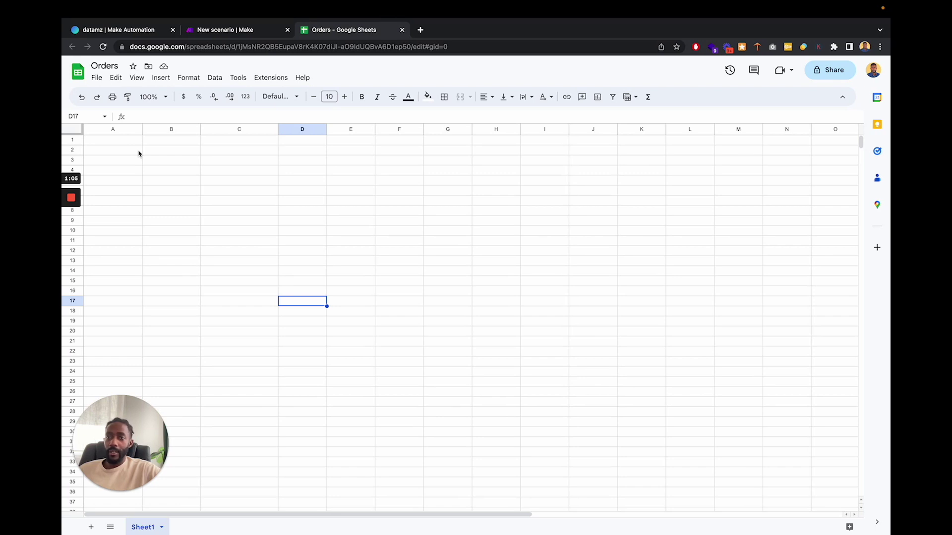
- Search 'datamz' and pick the datamz – Amazon Seller Data app for the first module
left_click(238, 30)
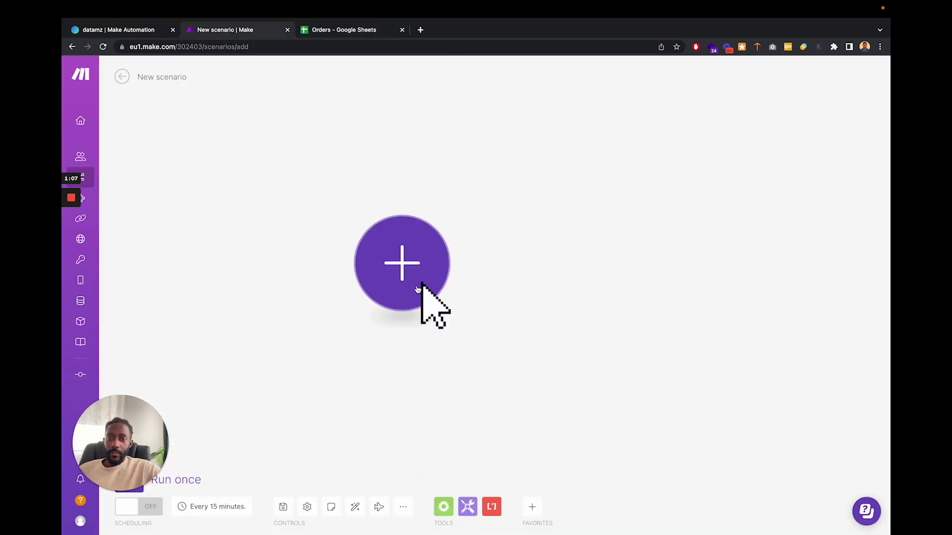
left_click(405, 276)
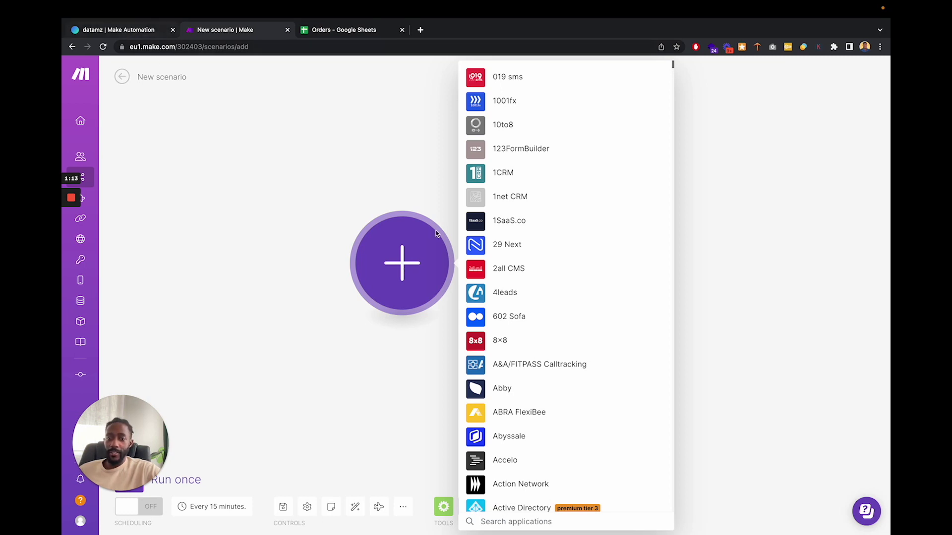
type("datamz")
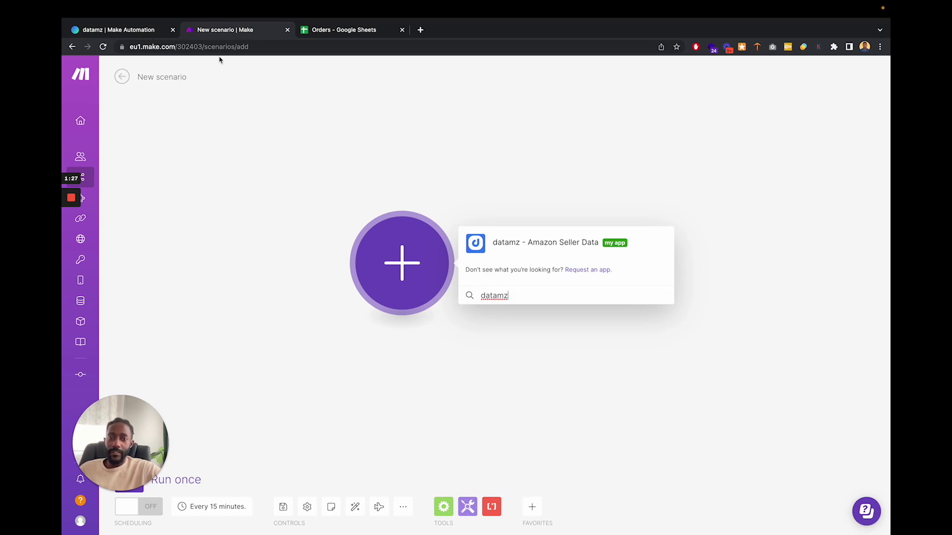
left_click(514, 246)
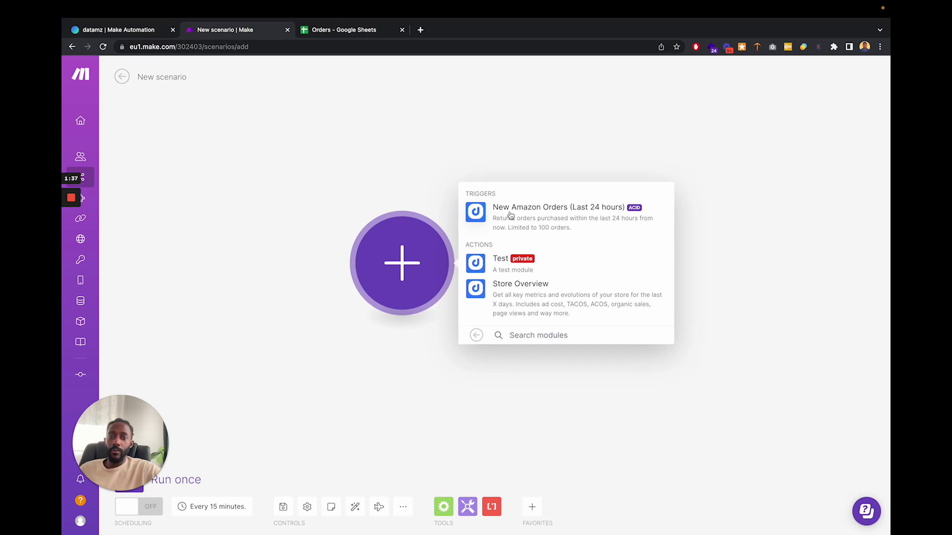
- Add the New Amazon Orders (Last 24 hours) trigger and go to the datamz Make API key page
left_click(511, 215)
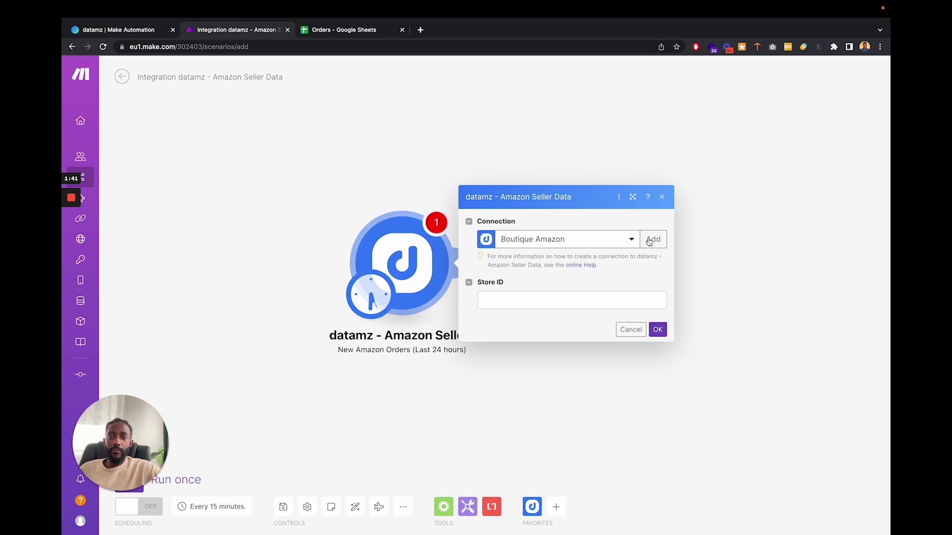
mouse_move(100, 25)
left_click(118, 41)
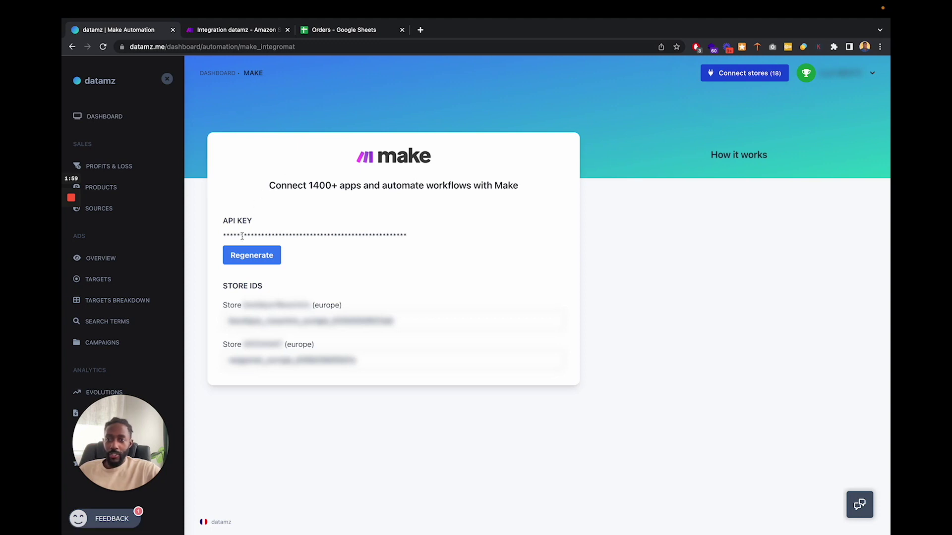
- Regenerate the datamz Make API key, confirm the replacement, and select the new key
left_click(252, 258)
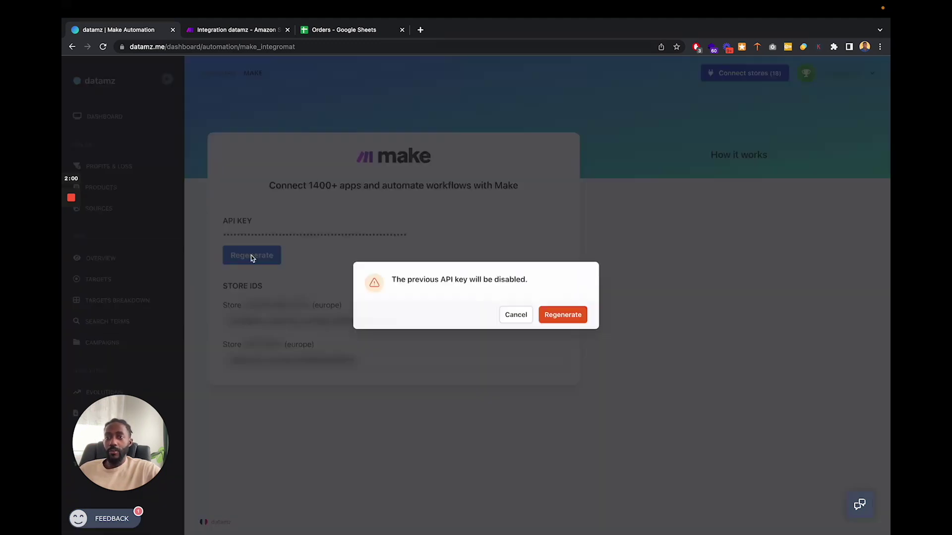
left_click(564, 315)
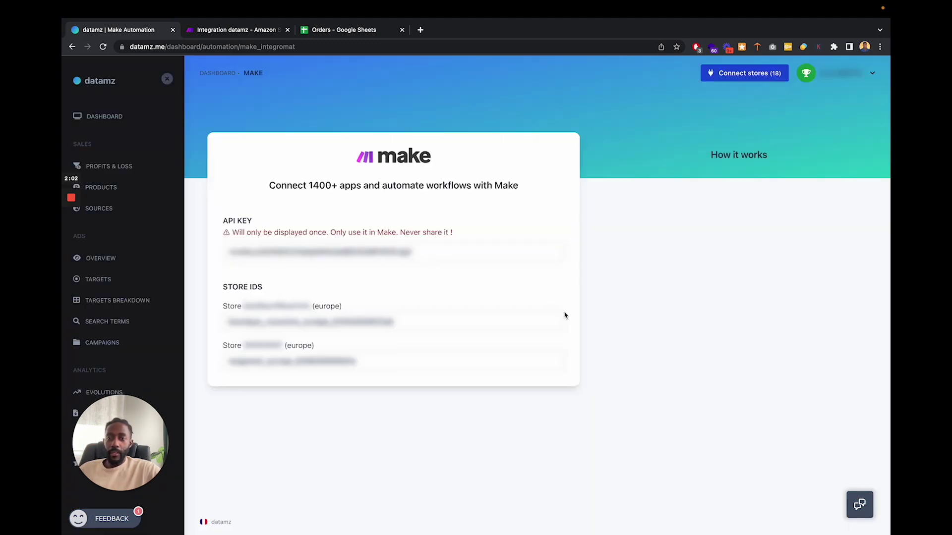
double_click(293, 255)
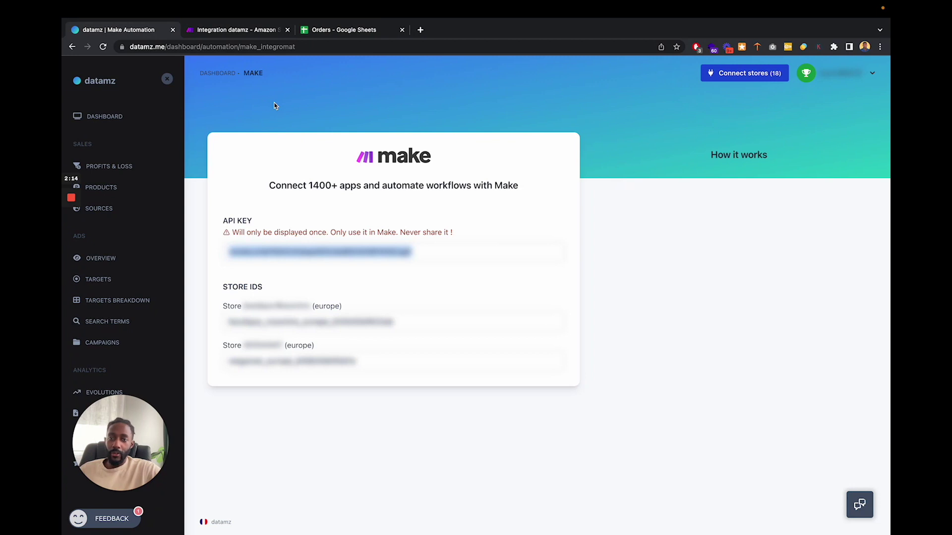
- Create a datamz connection named 'YogaB' using the pasted API key
left_click(243, 33)
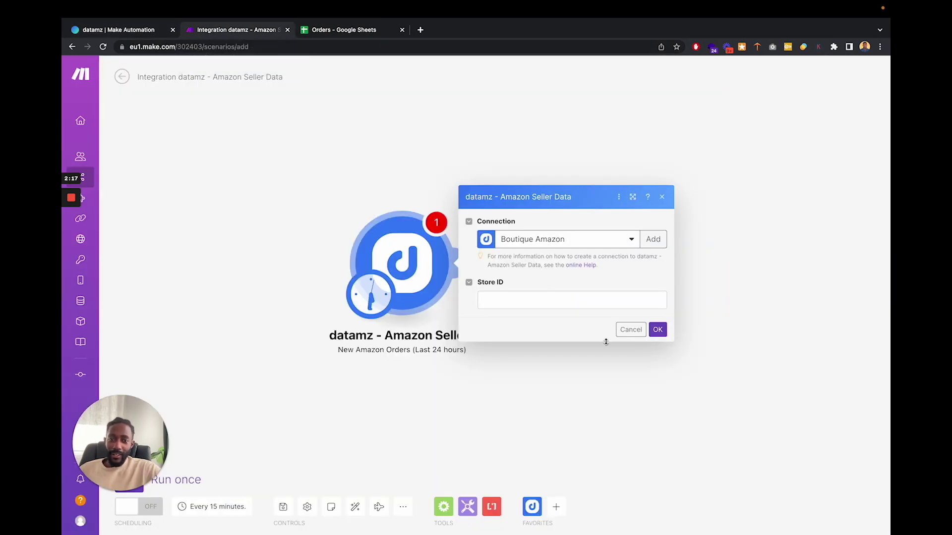
left_click(663, 243)
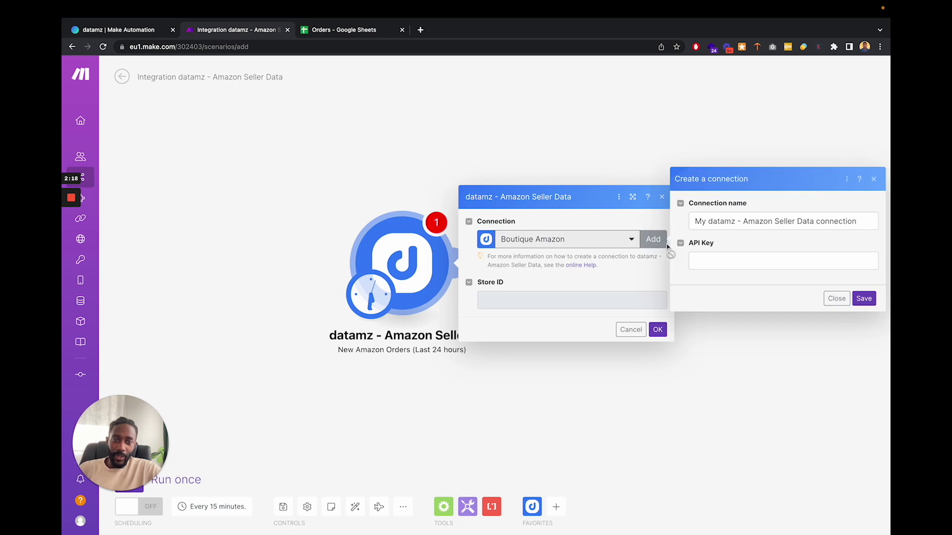
left_click(697, 261)
key("ctrl+v")
double_click(757, 221)
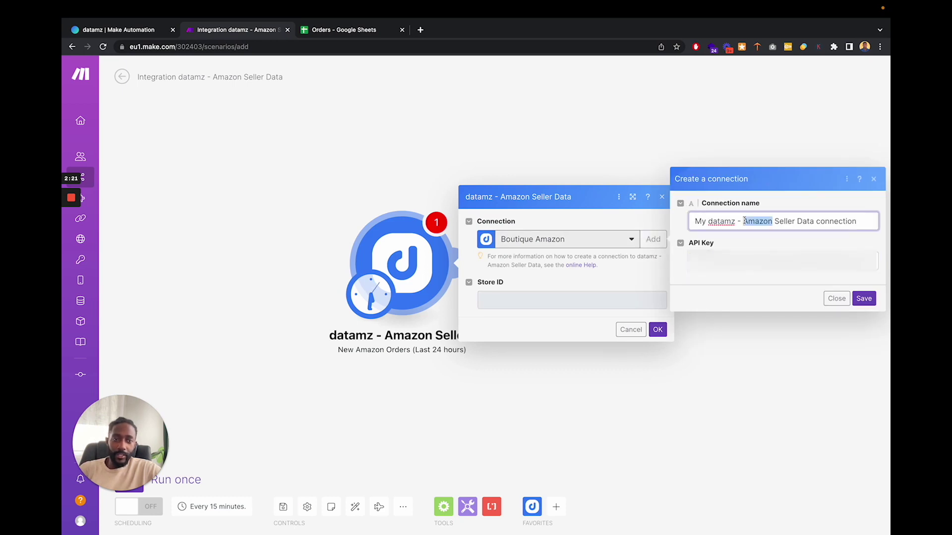
key("super+a")
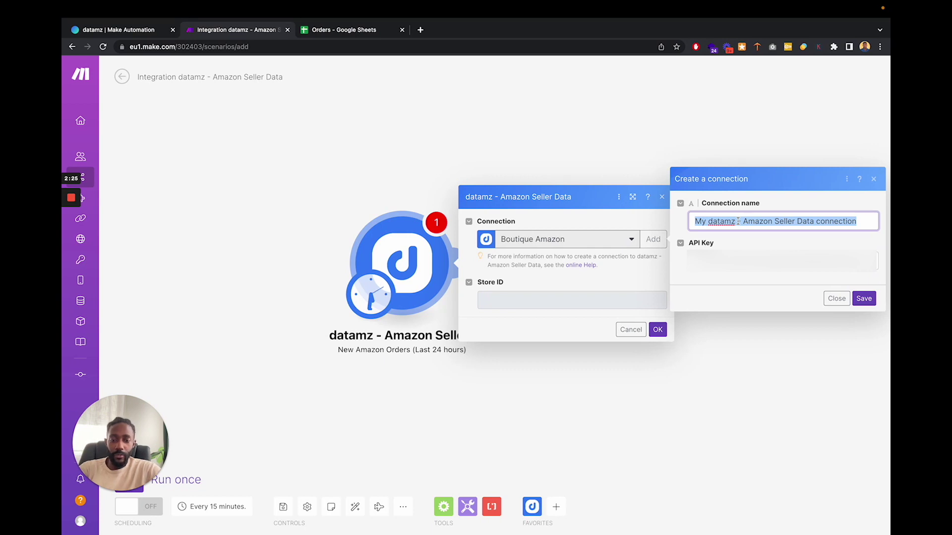
type("YogaB")
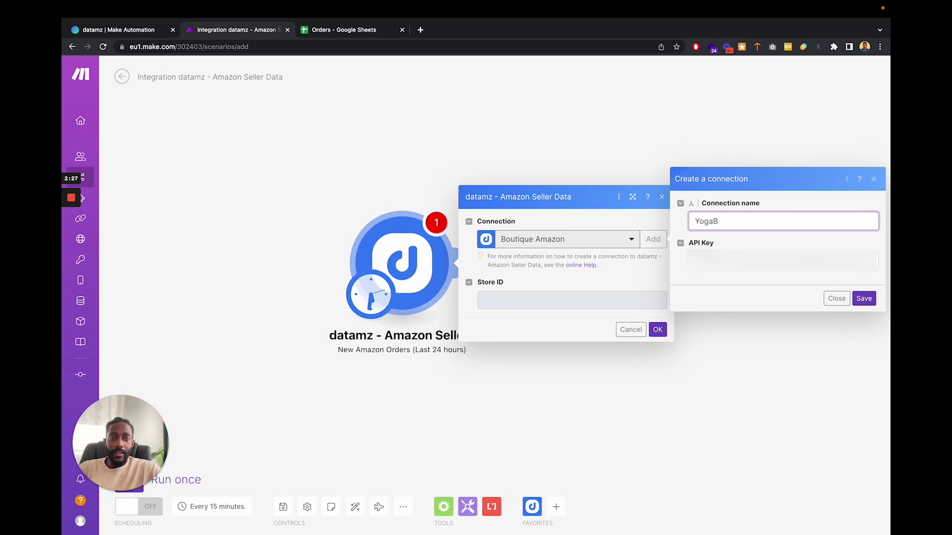
left_click(864, 298)
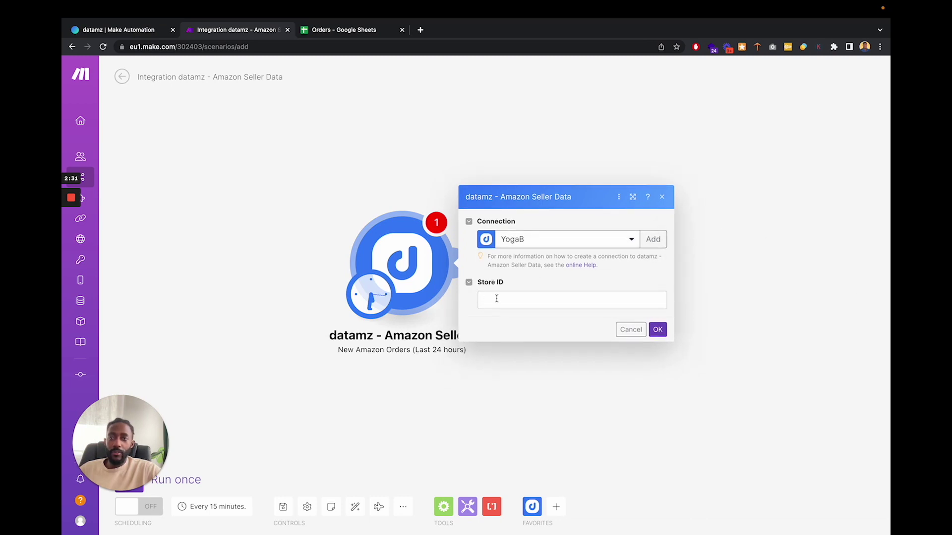
- Copy the second store's ID from the datamz page and return to Make
left_click(140, 31)
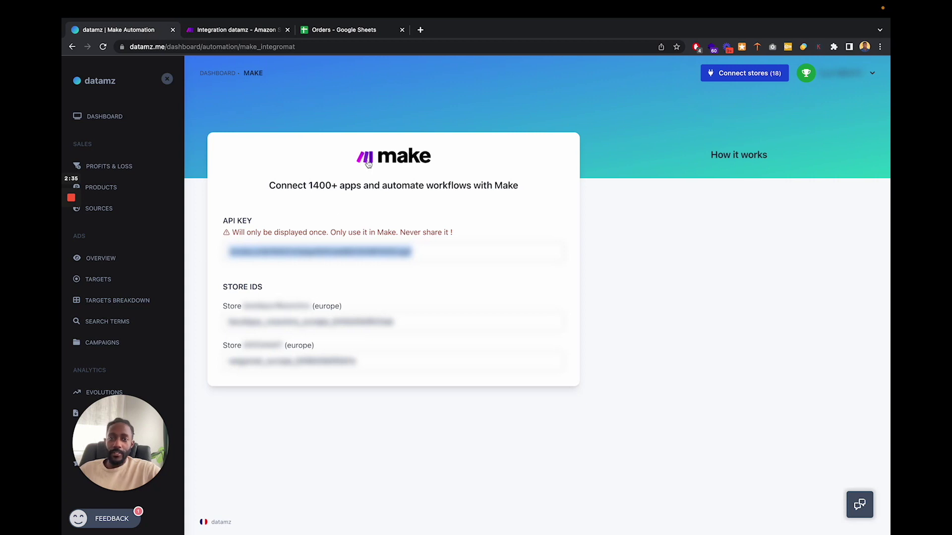
left_click(379, 218)
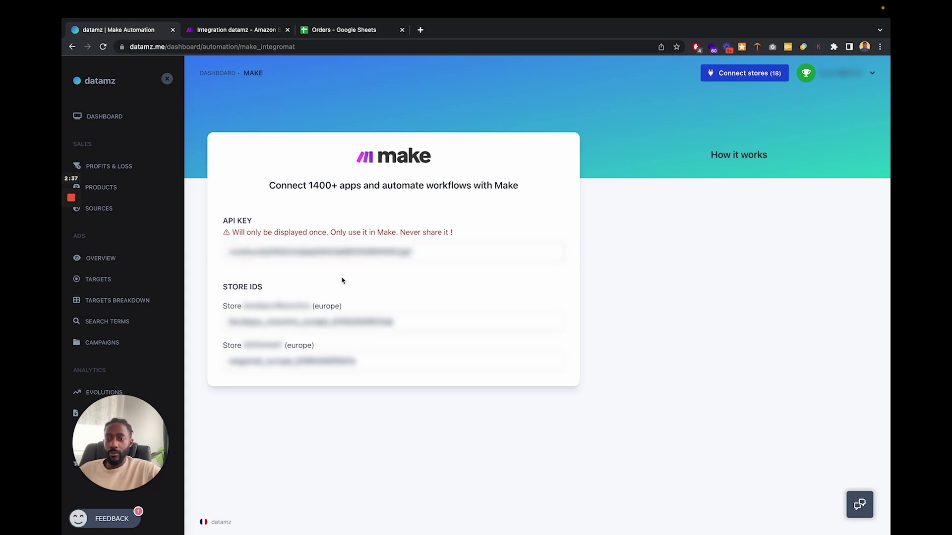
double_click(266, 363)
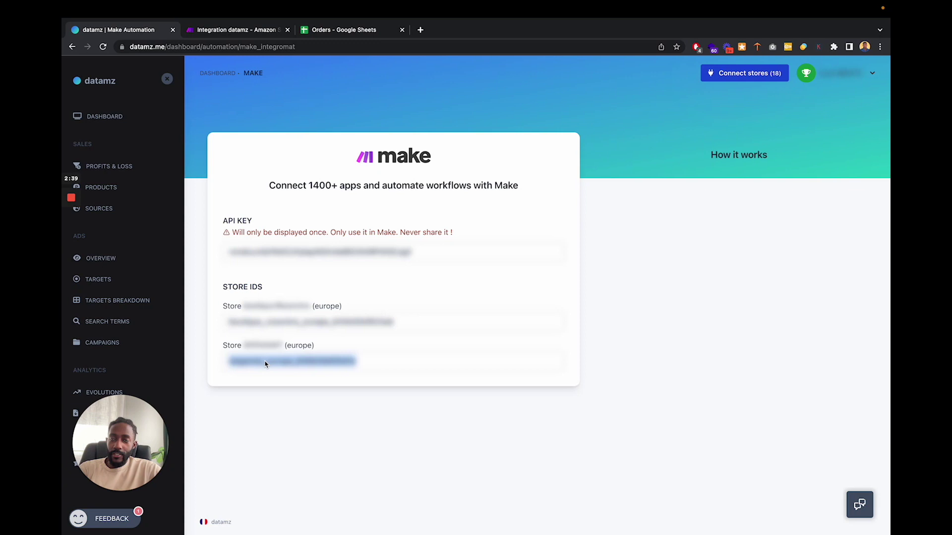
left_click(249, 31)
- Paste the second store's ID into Store ID and start from All existing orders
left_click(500, 299)
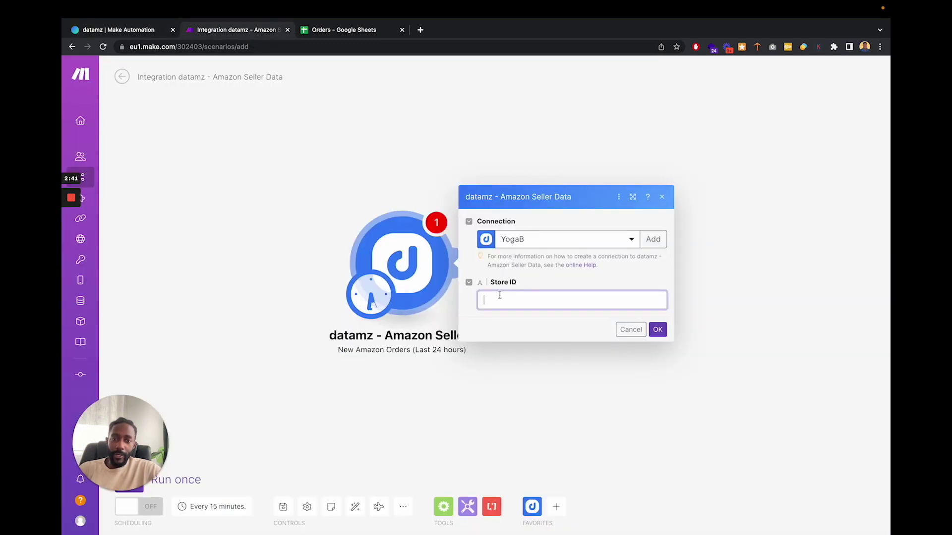
key("ctrl+v")
left_click(590, 278)
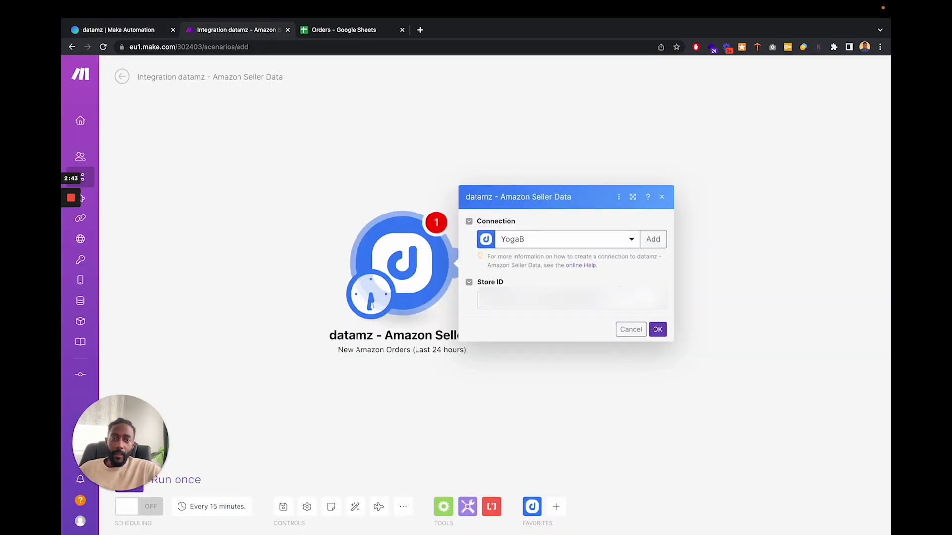
left_click(658, 330)
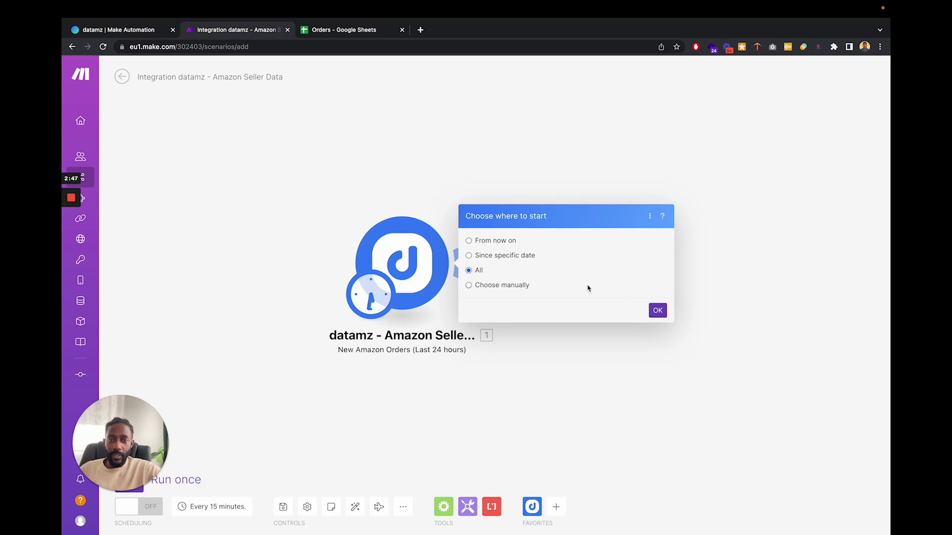
left_click(658, 311)
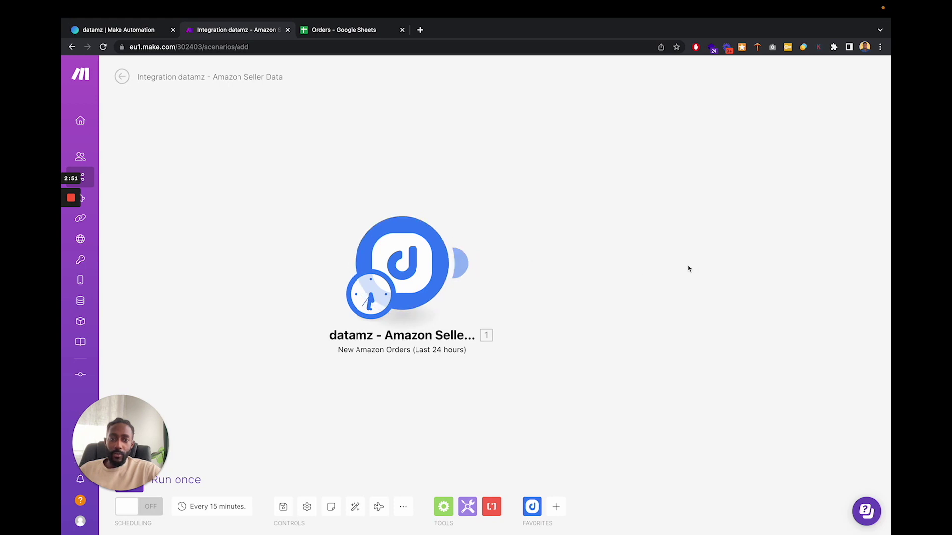
- Add a second module after the trigger and pick the Google Sheets app
left_click(461, 263)
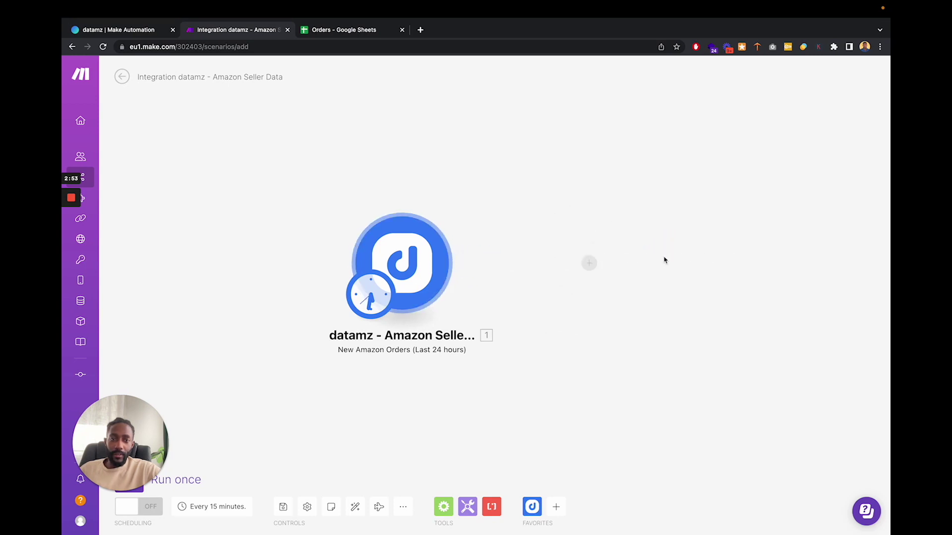
left_click(462, 263)
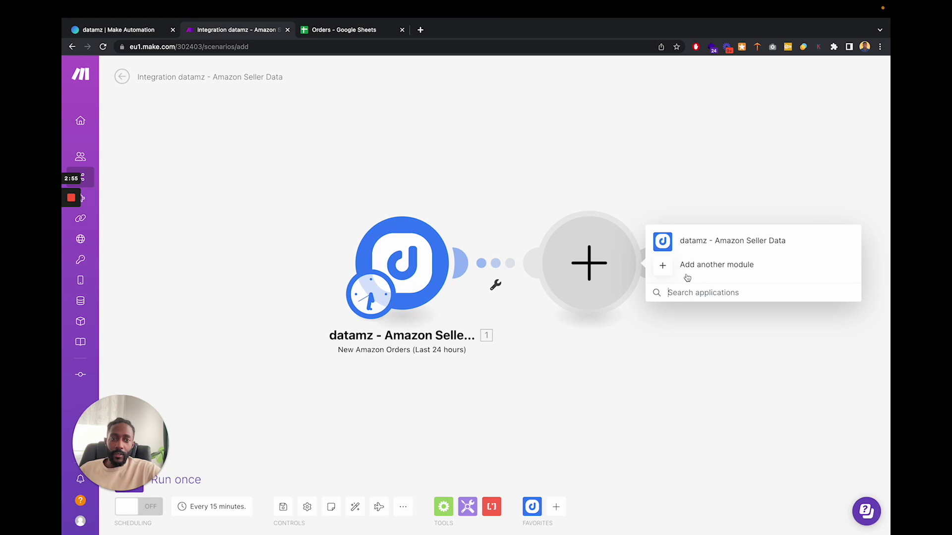
type("Google")
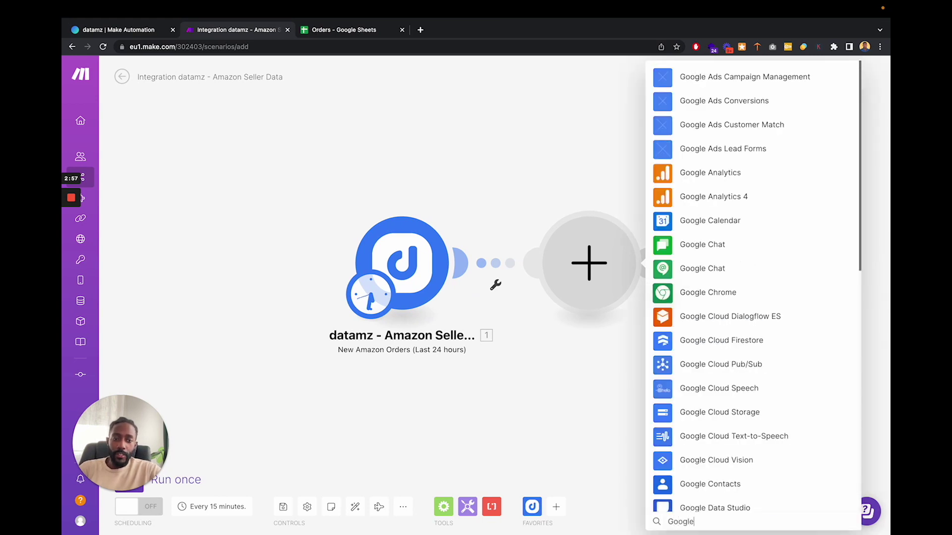
type(" shee")
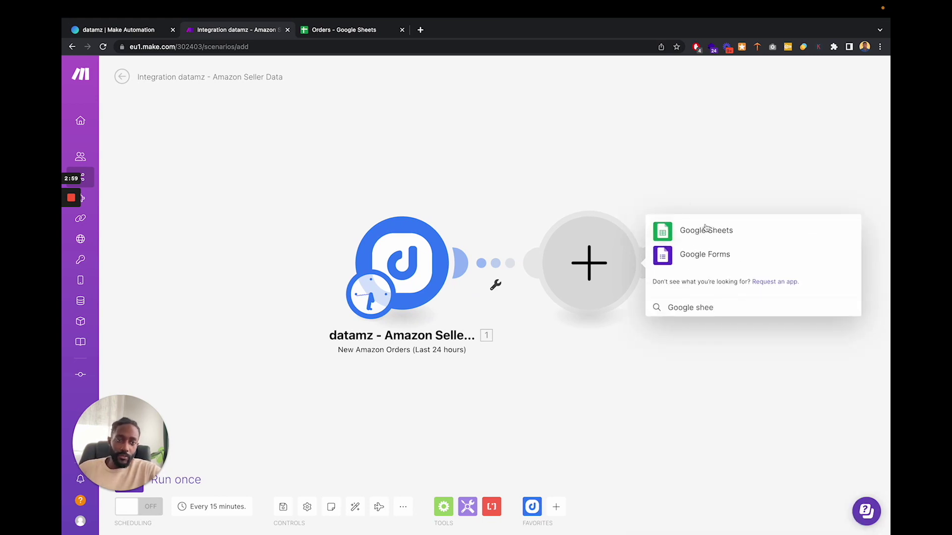
left_click(706, 229)
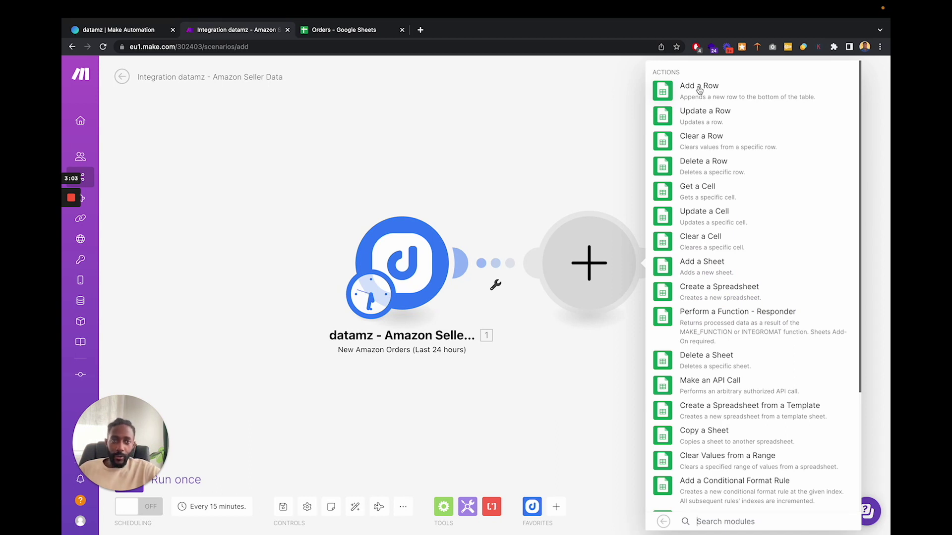
- Choose the Add a Row action and add a Google connection via Sign in with Google
left_click(699, 90)
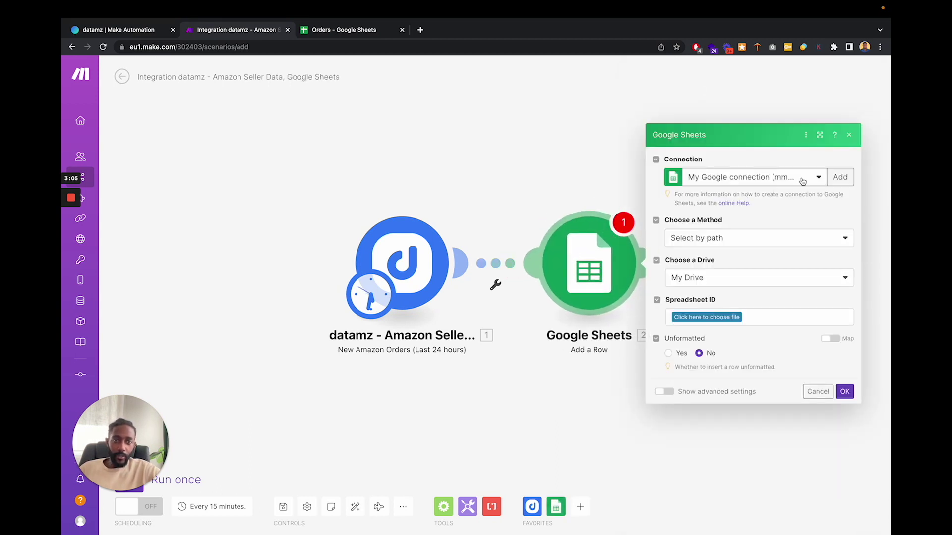
left_click(841, 179)
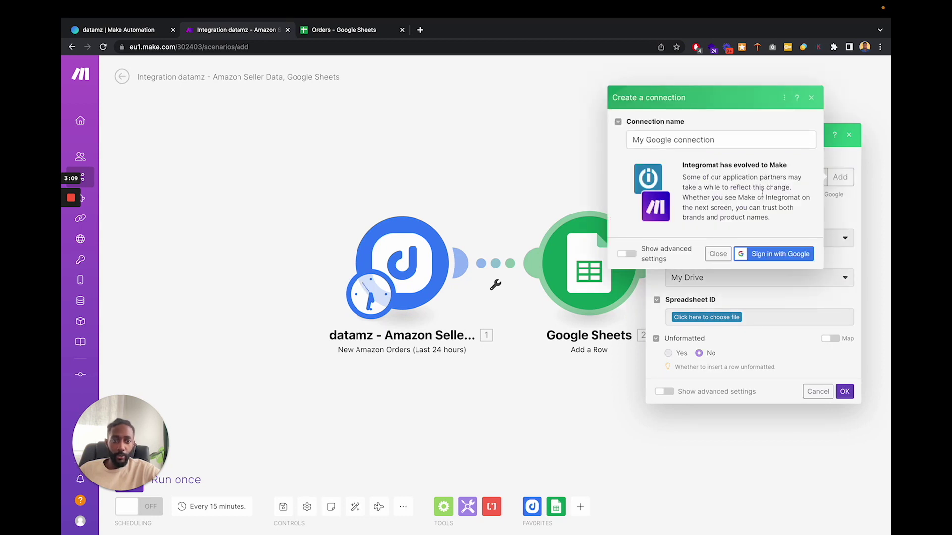
left_click(761, 254)
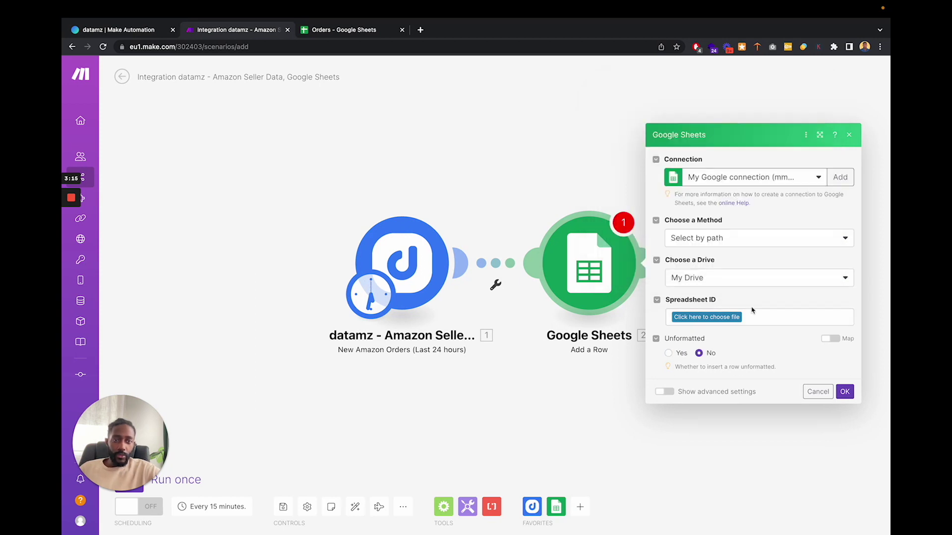
- Select the Orders spreadsheet inside the TEST AMAZON folder as the target file
left_click(729, 318)
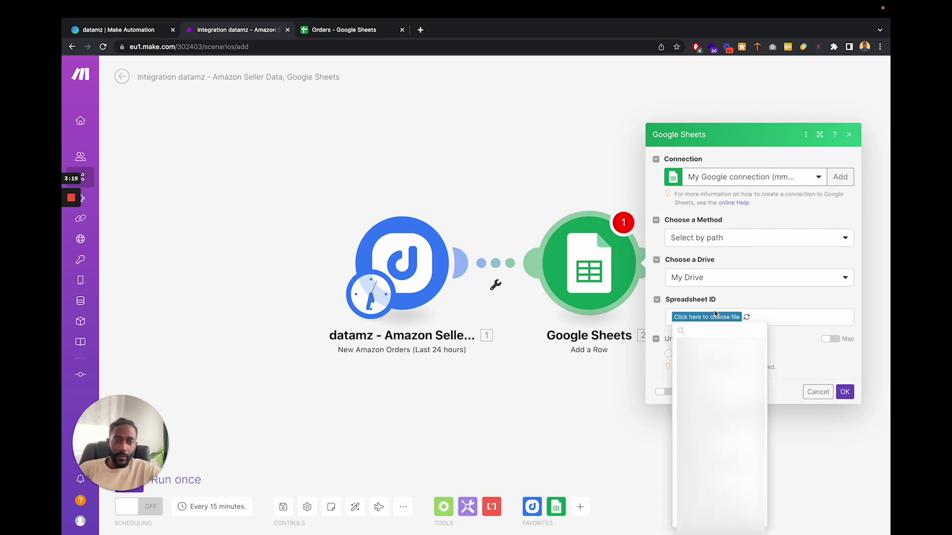
type("test")
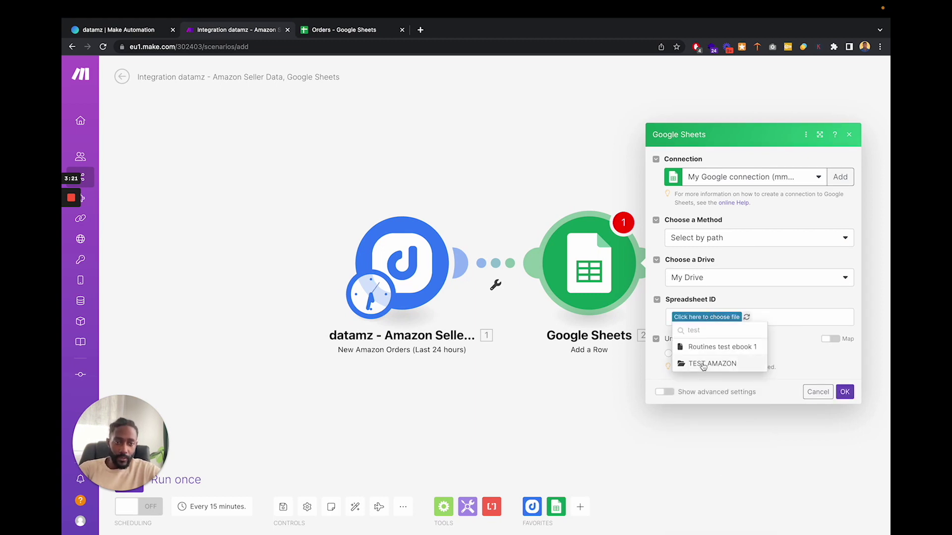
left_click(712, 364)
left_click(752, 318)
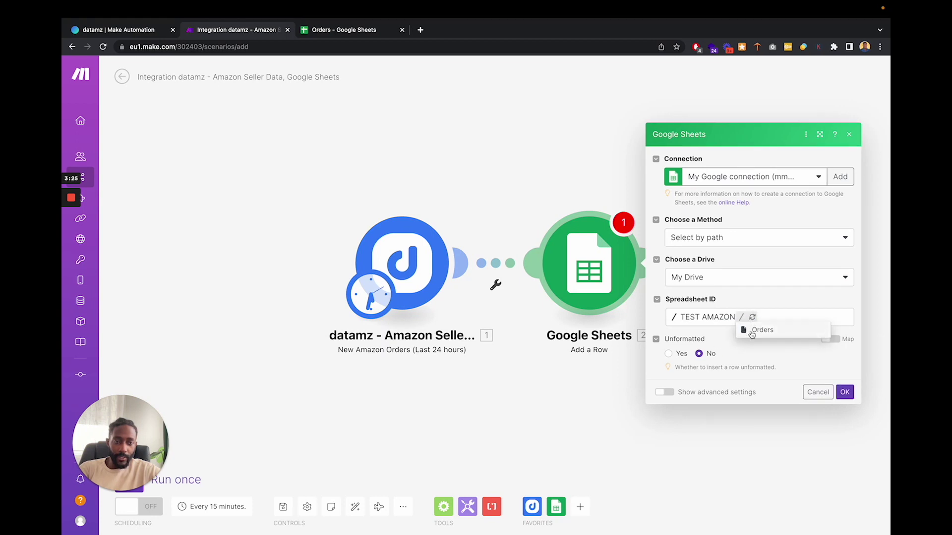
left_click(751, 329)
- Check the empty Orders sheet, then set Sheet Name to Sheet1 and review fields A–H
left_click(337, 43)
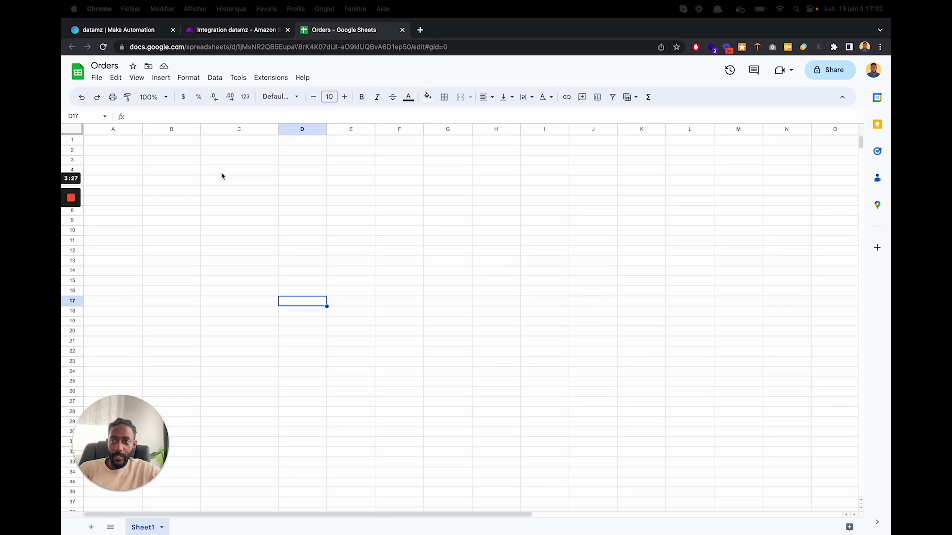
left_click(228, 32)
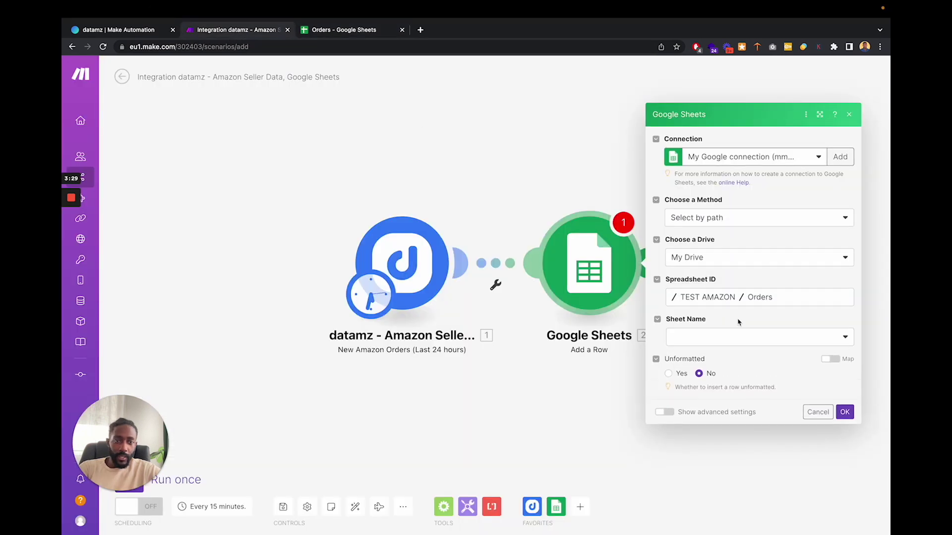
left_click(732, 338)
left_click(695, 353)
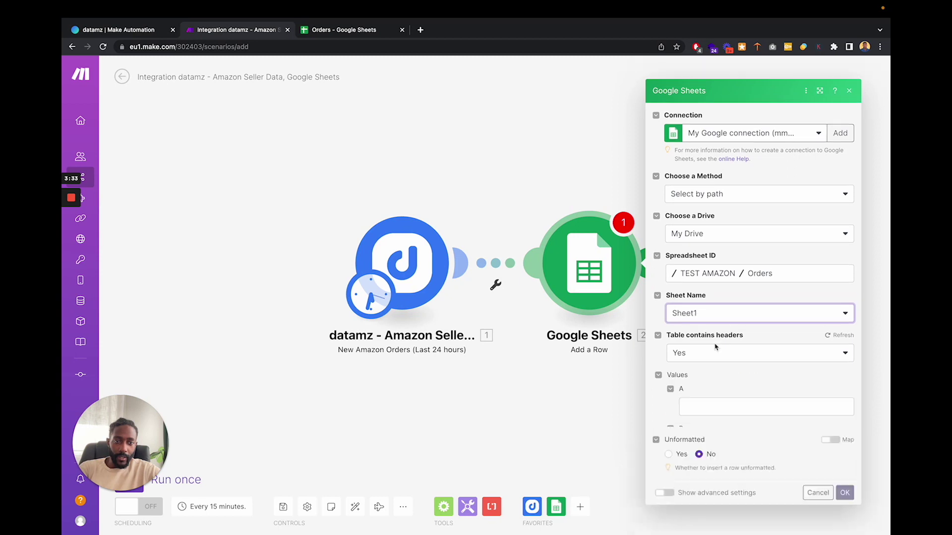
scroll(715, 347, "down", 3)
scroll(696, 261, "down", 1)
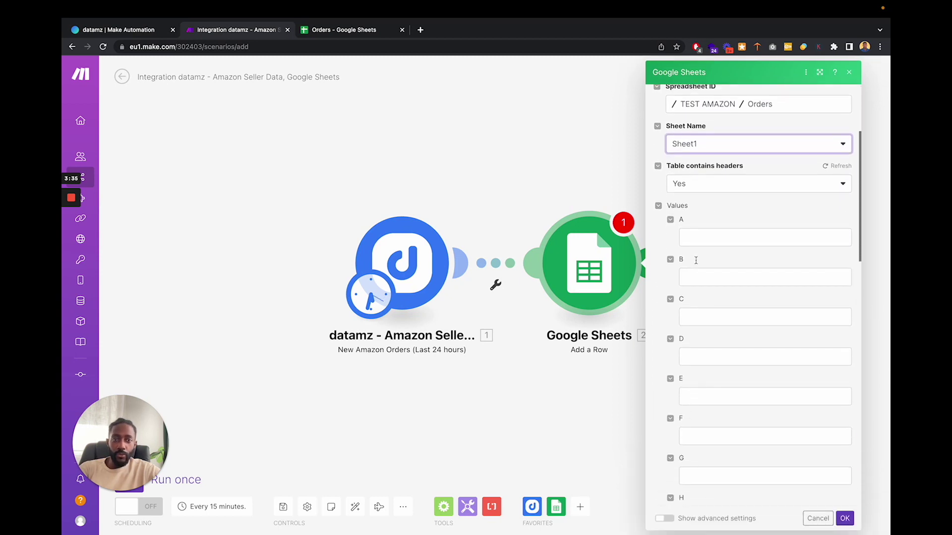
scroll(695, 236, "down", 1)
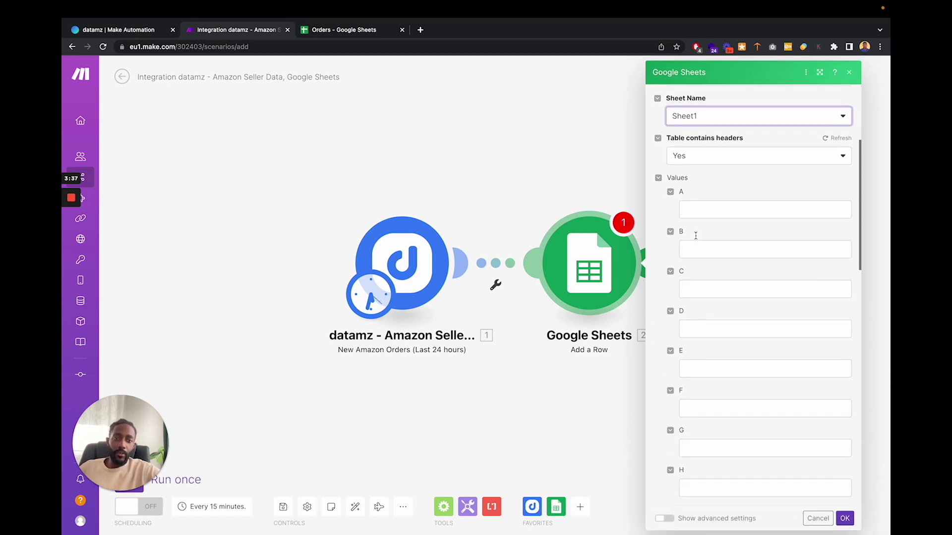
- Map Amazon Order ID, Purchase Date, Order Status and Sku into columns A–D
left_click(694, 209)
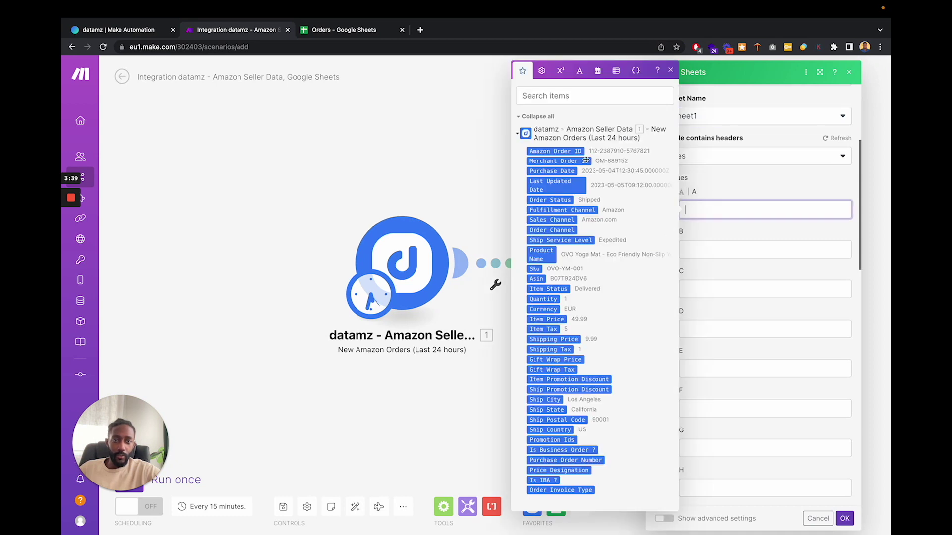
left_click(565, 151)
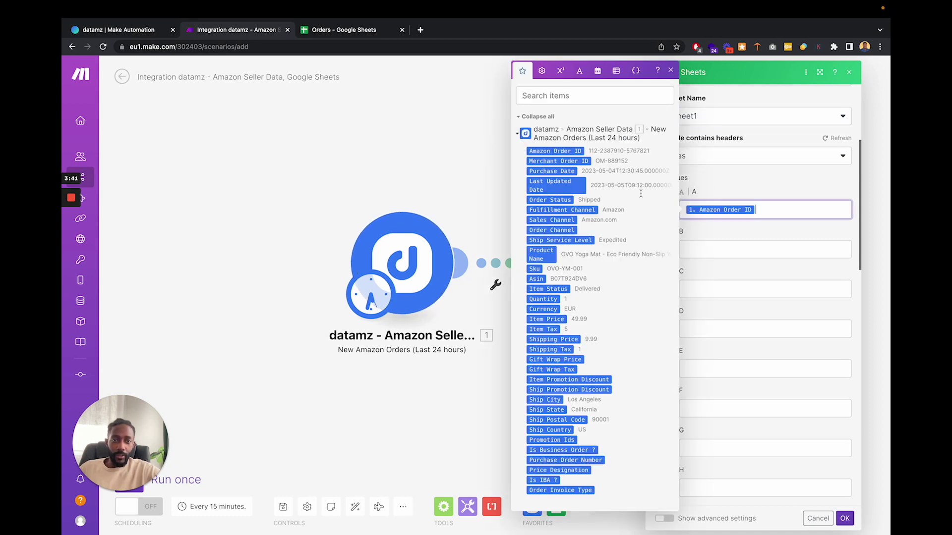
key("Tab")
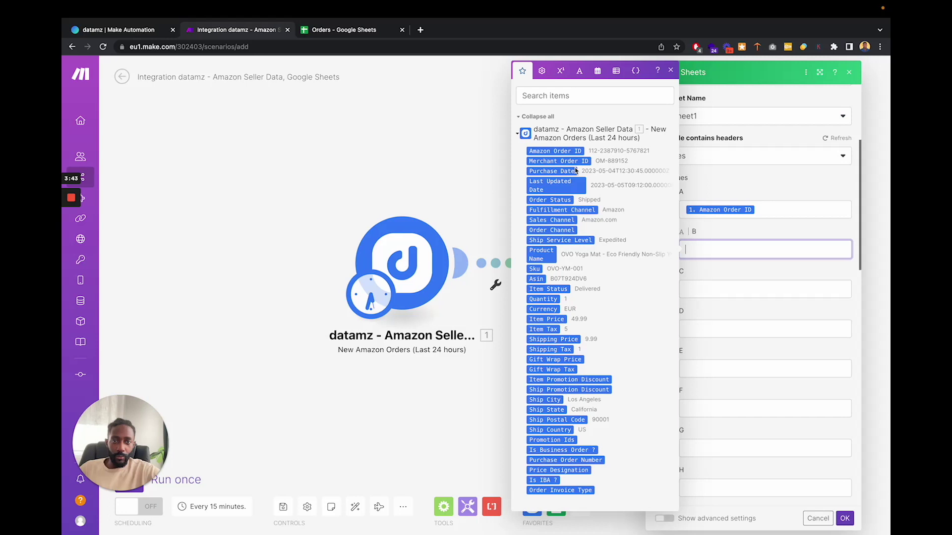
left_click(575, 171)
left_click(704, 283)
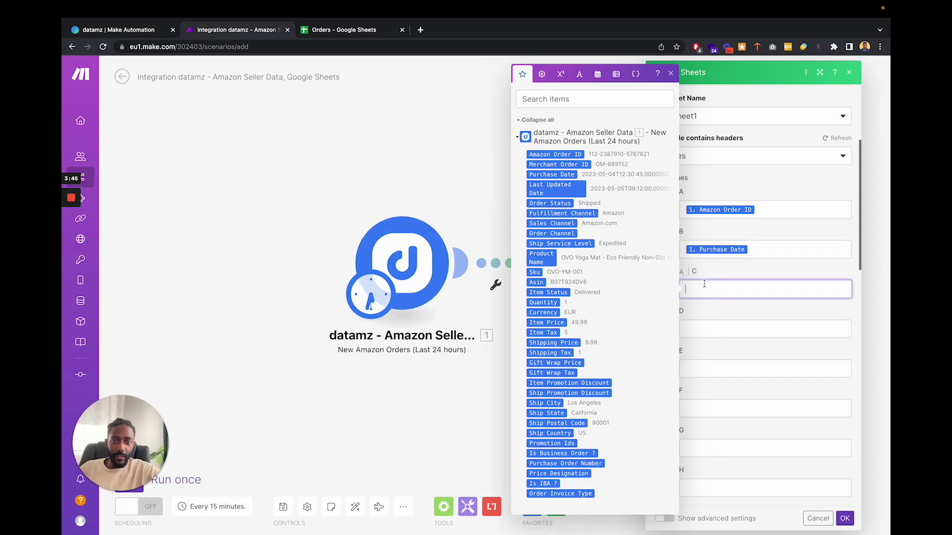
left_click(557, 207)
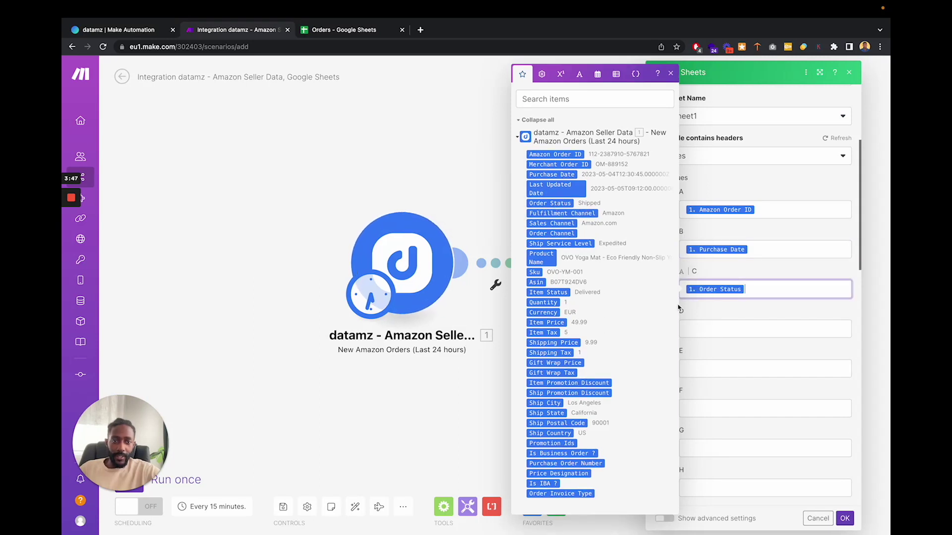
left_click(726, 330)
left_click(534, 289)
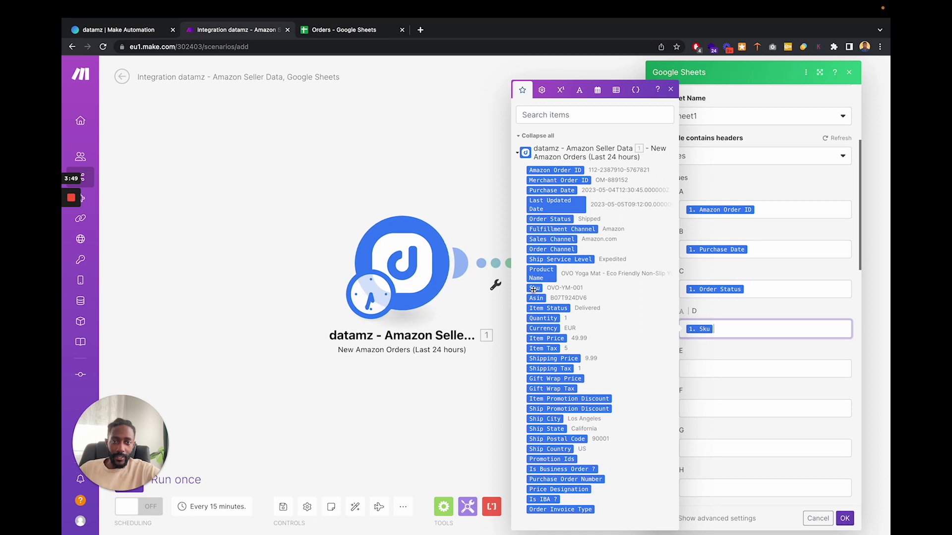
- Map Quantity, Item Price and Currency into columns E–G, and ship city, postal code and state into H
left_click(703, 370)
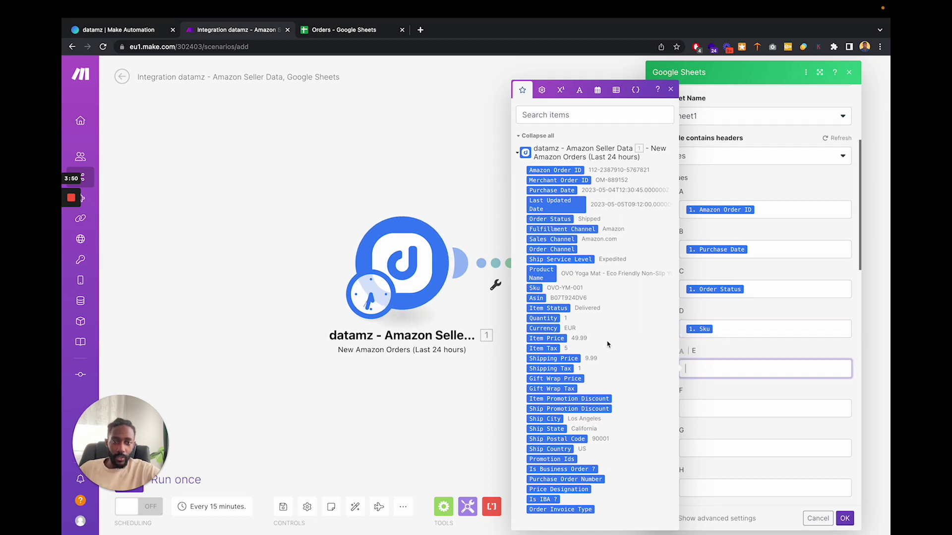
left_click(544, 319)
left_click(730, 408)
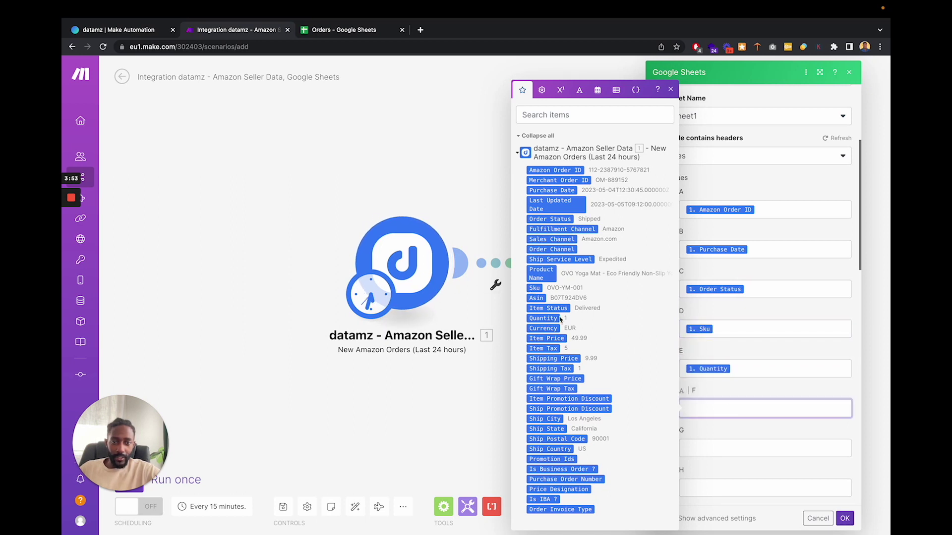
left_click(546, 339)
left_click(737, 448)
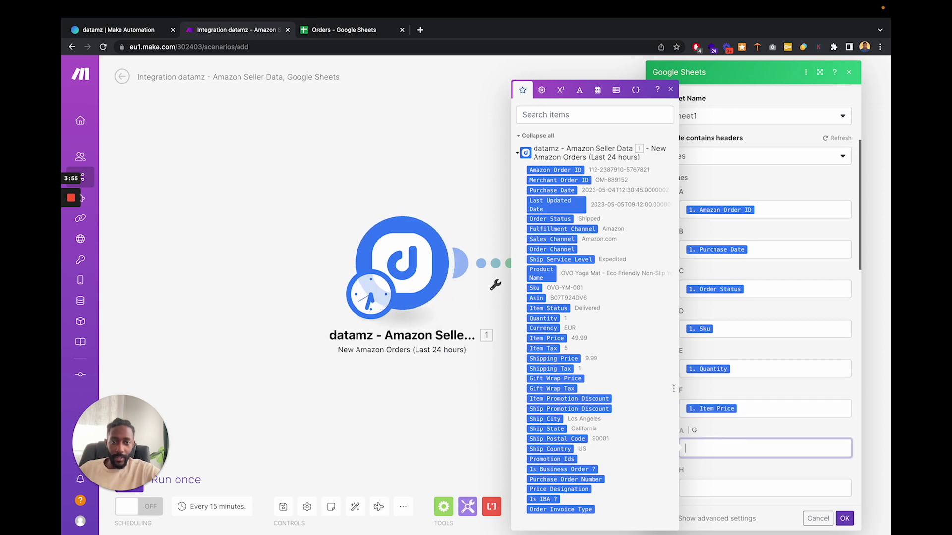
left_click(548, 328)
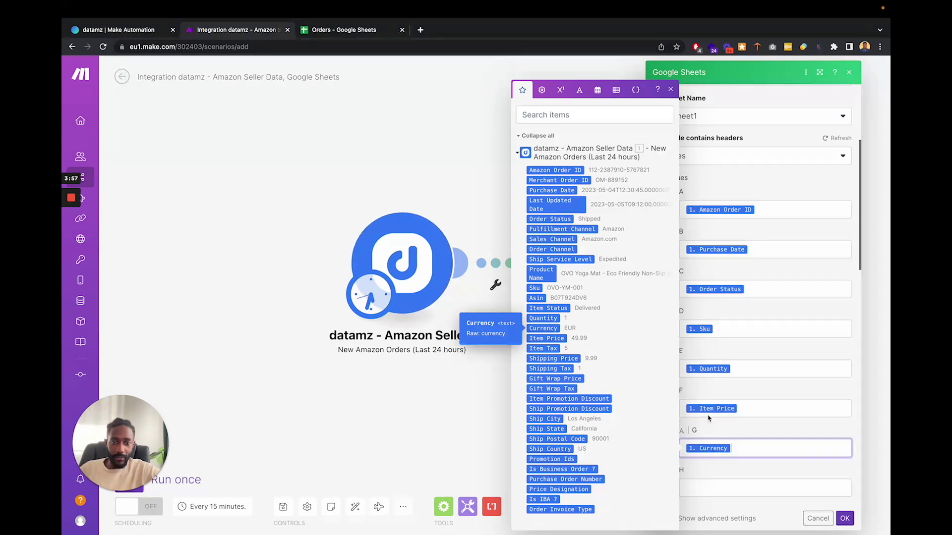
left_click(721, 483)
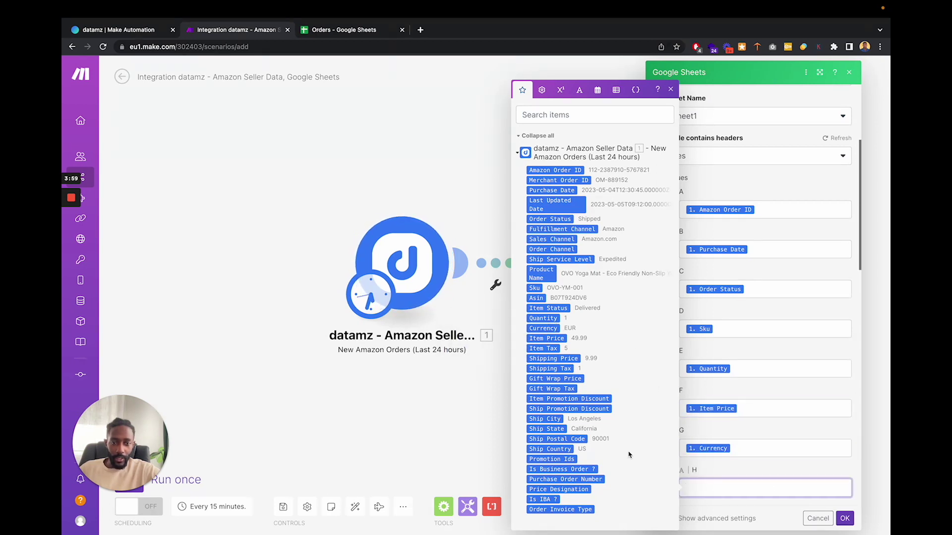
left_click(554, 419)
left_click(558, 438)
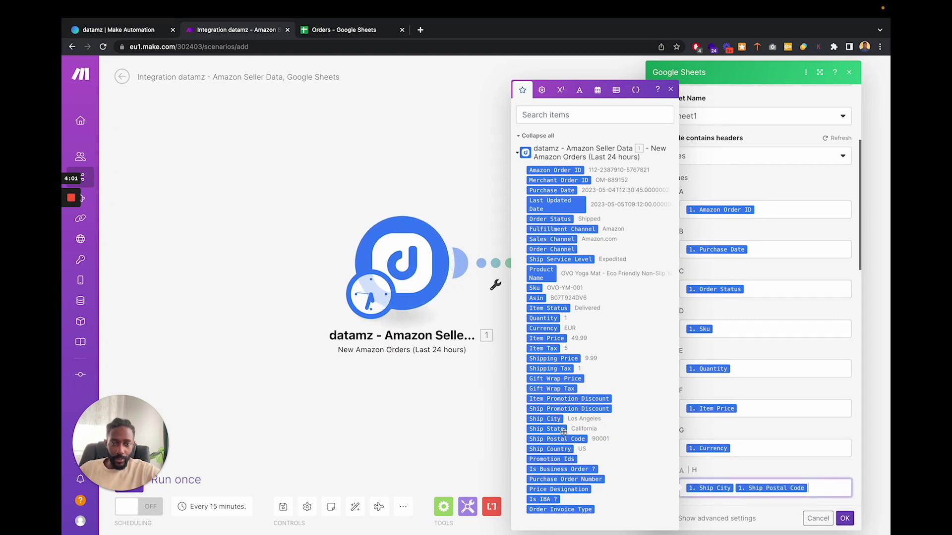
left_click(546, 429)
left_click(784, 473)
scroll(783, 474, "down", 5)
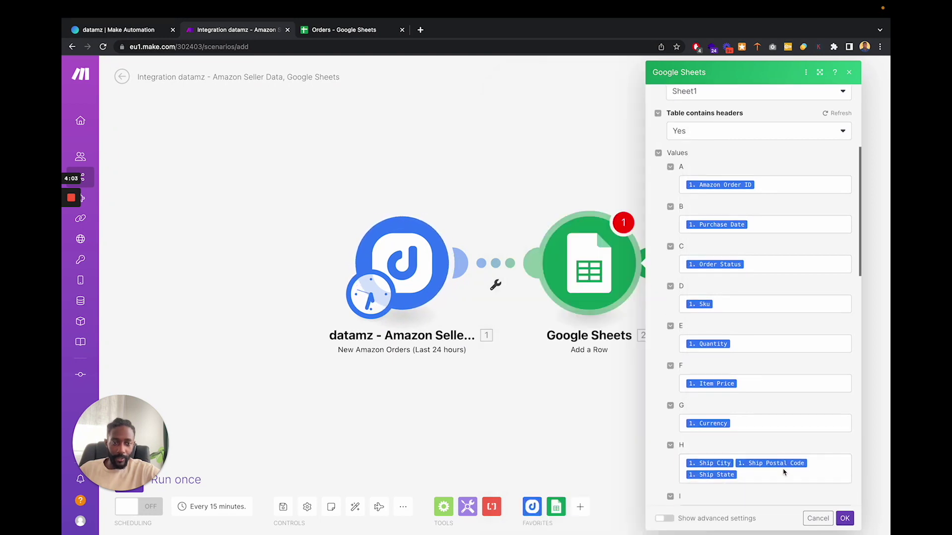
- Save the Google Sheets Add a Row settings and move the datamz module left on the canvas
left_click(852, 522)
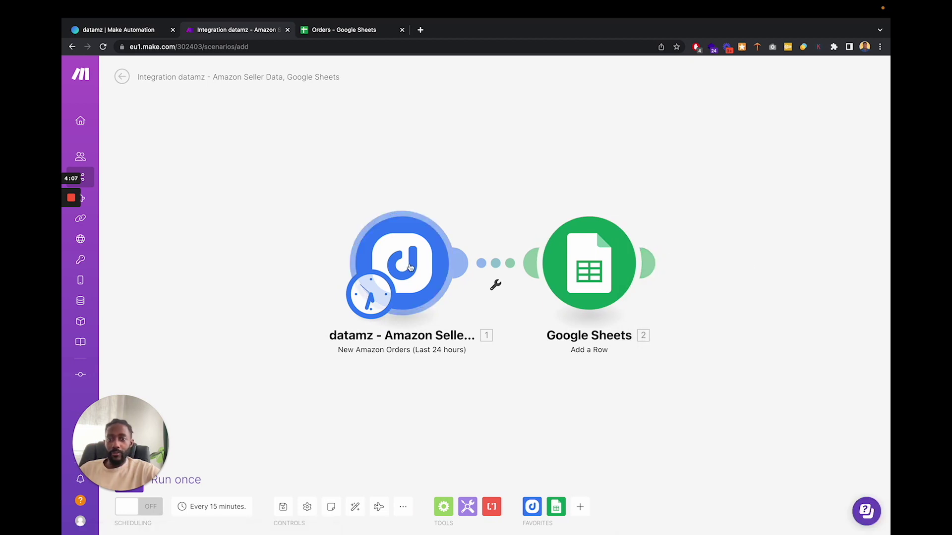
left_click_drag(410, 267, 341, 267)
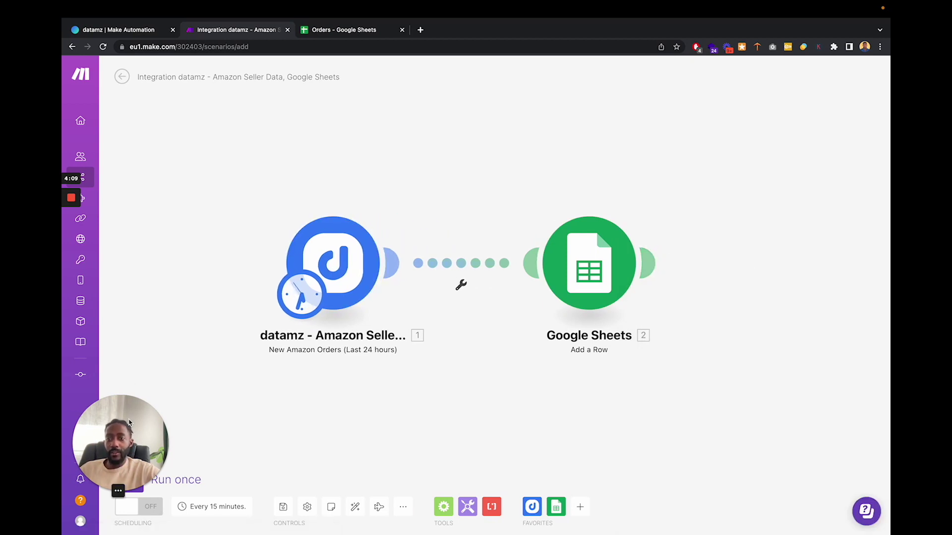
left_click_drag(119, 446, 119, 376)
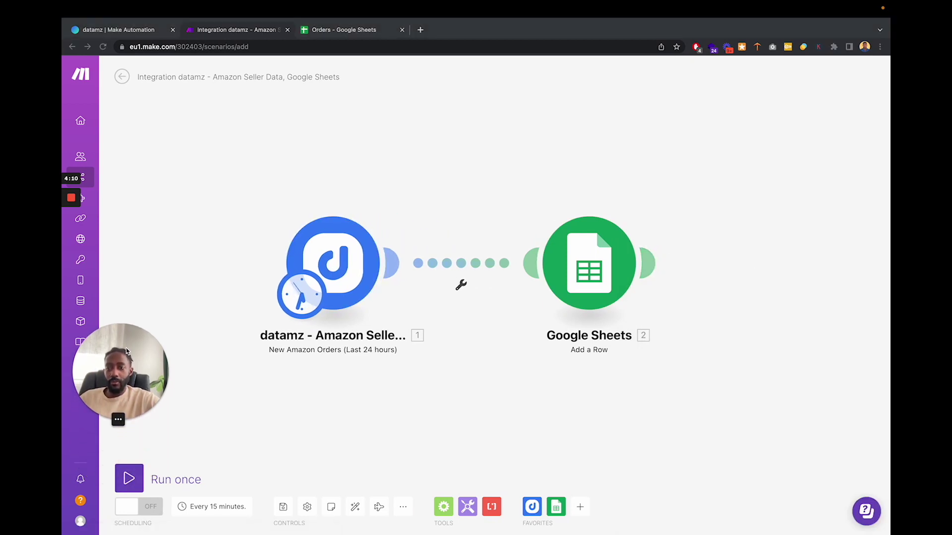
left_click(139, 511)
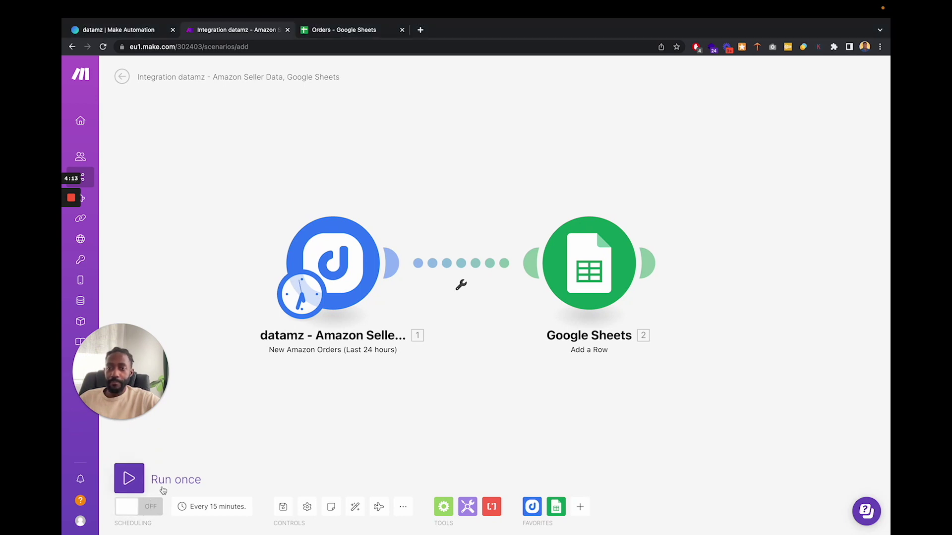
- Run the scenario once and confirm the 16 new rows in the Orders sheet
left_click(134, 478)
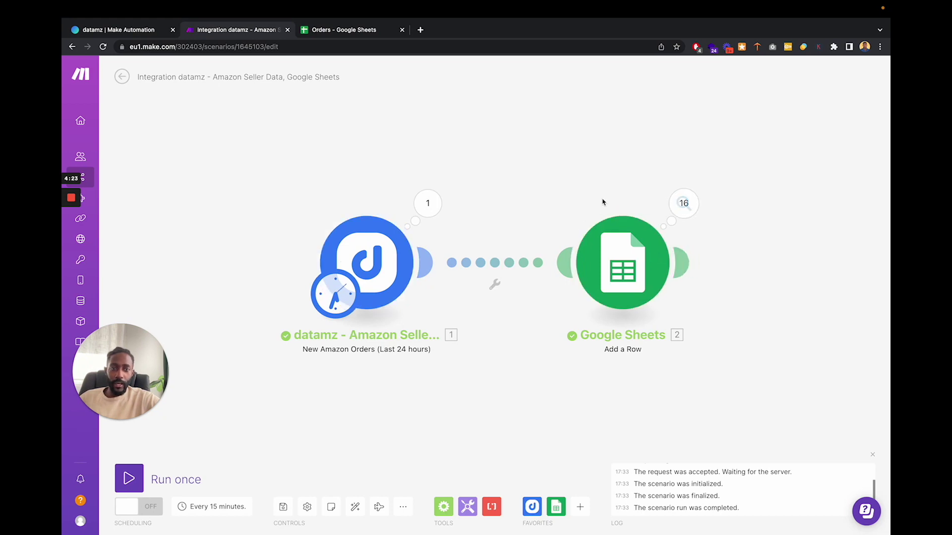
left_click(340, 31)
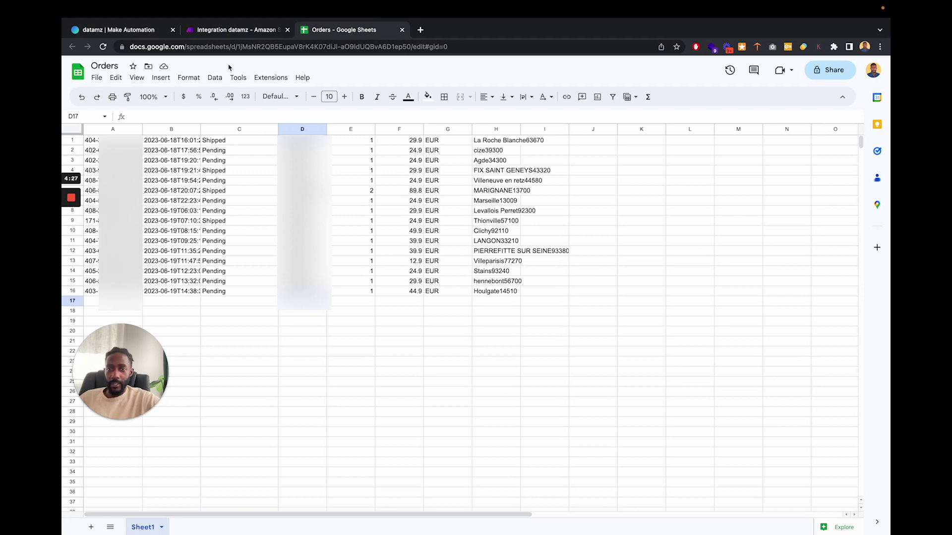
left_click(233, 30)
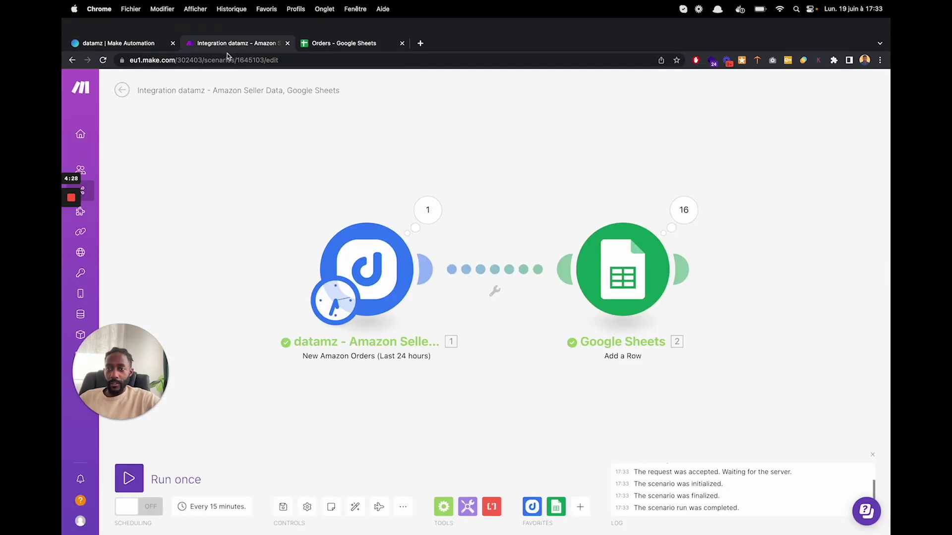
- Turn scheduling ON for 15-minute runs and recheck the Orders sheet's 16 imported orders
left_click(139, 507)
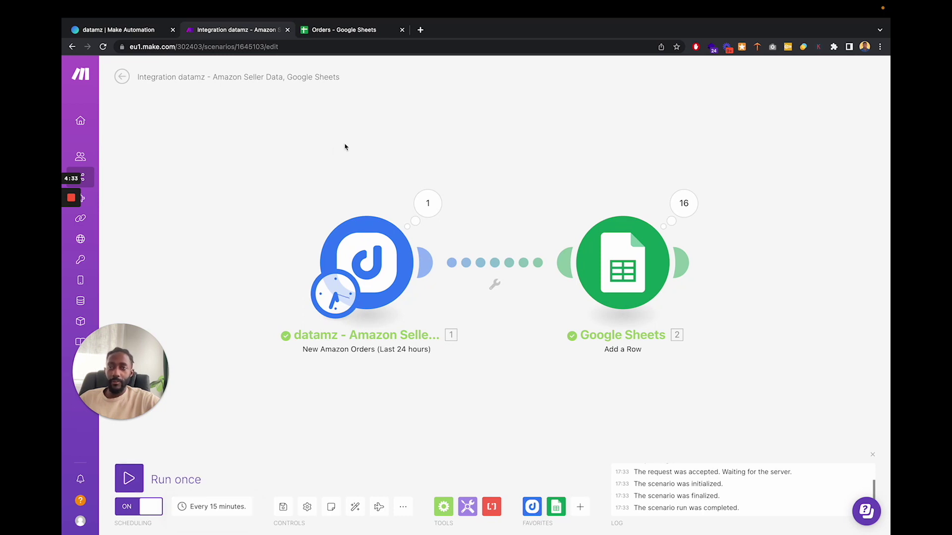
left_click(357, 36)
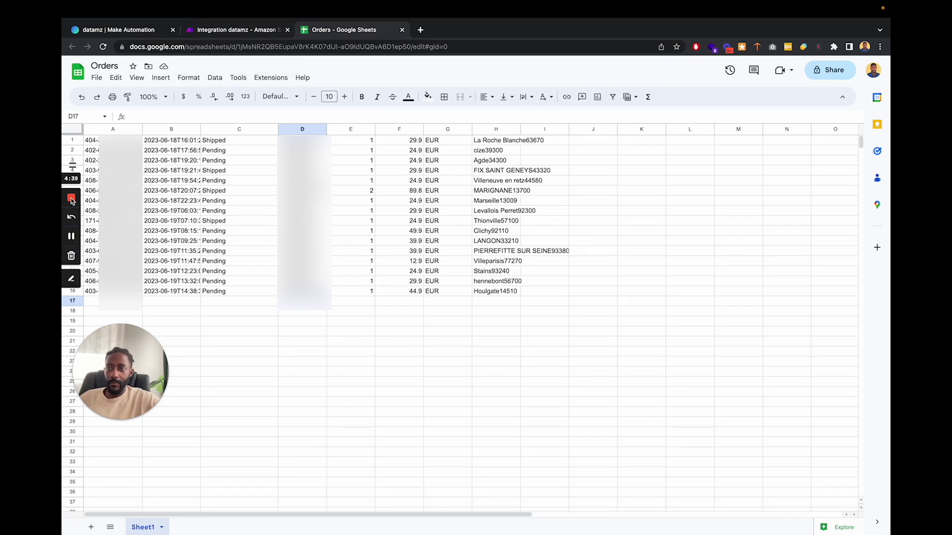
left_click(240, 28)
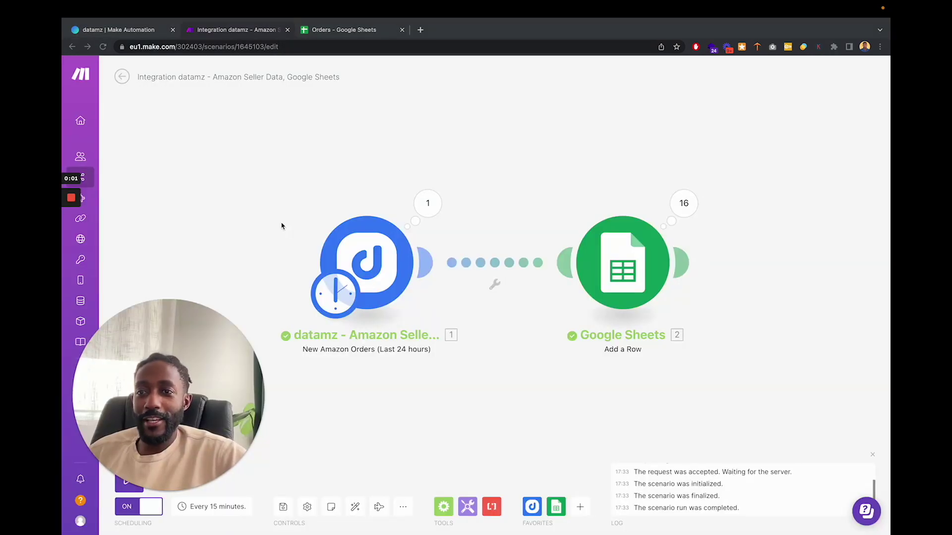